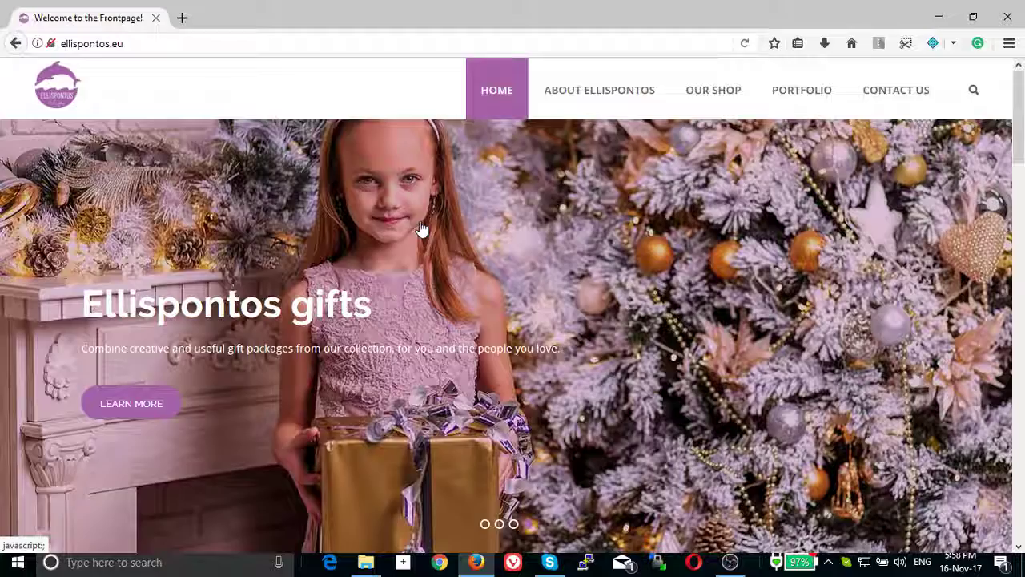
After scrolling the homepage, load the backend by appending /administrator to the site URL
scroll(416, 226, "down", 2)
scroll(415, 225, "down", 2)
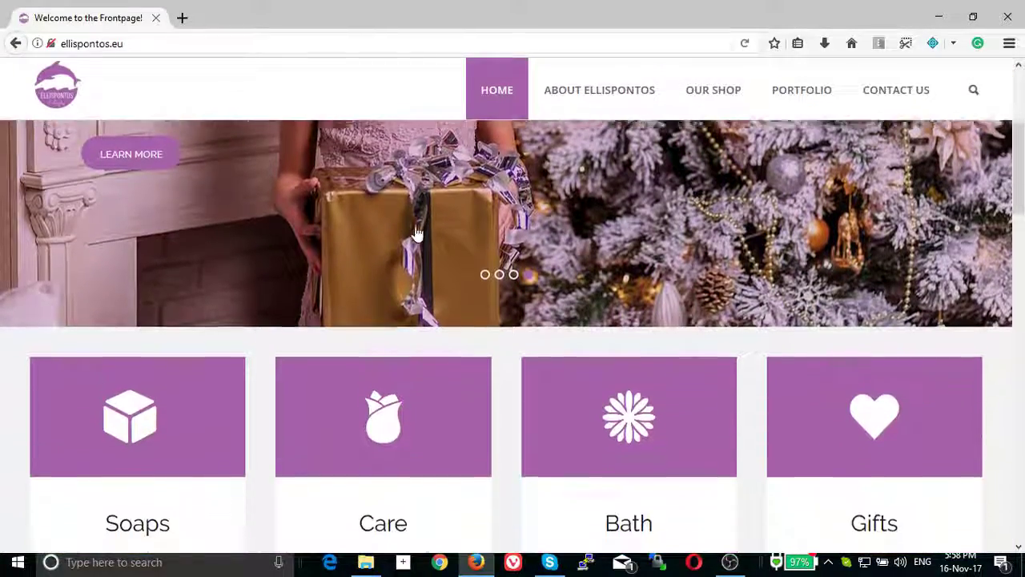
scroll(415, 228, "down", 3)
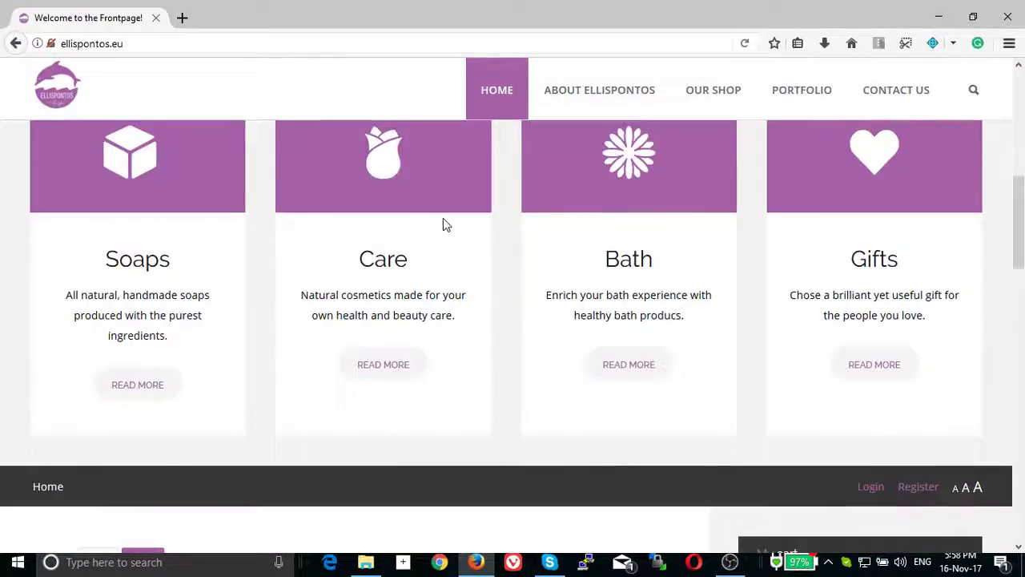
scroll(440, 217, "down", 2)
scroll(441, 220, "down", 3)
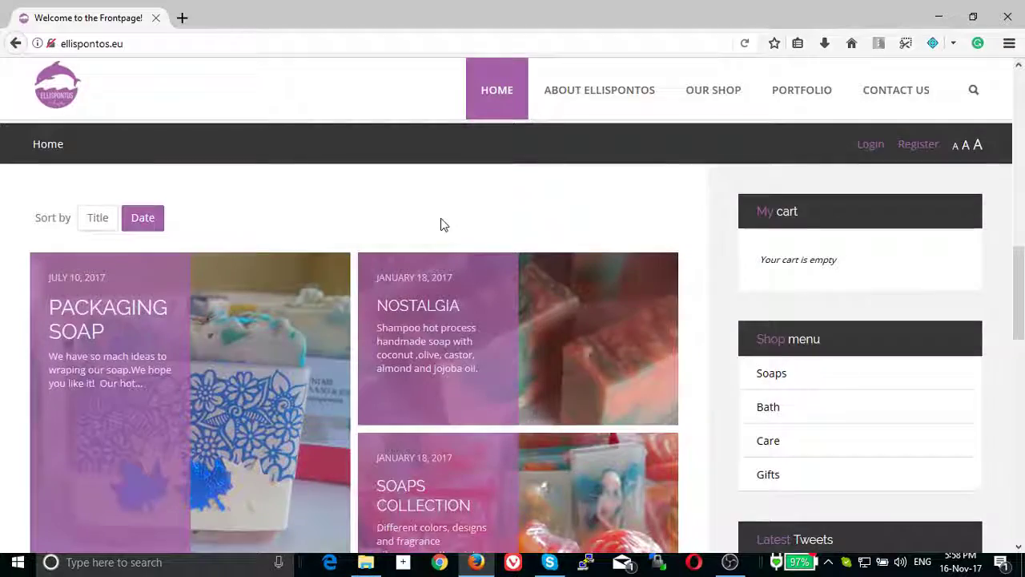
scroll(441, 222, "down", 2)
scroll(440, 227, "down", 3)
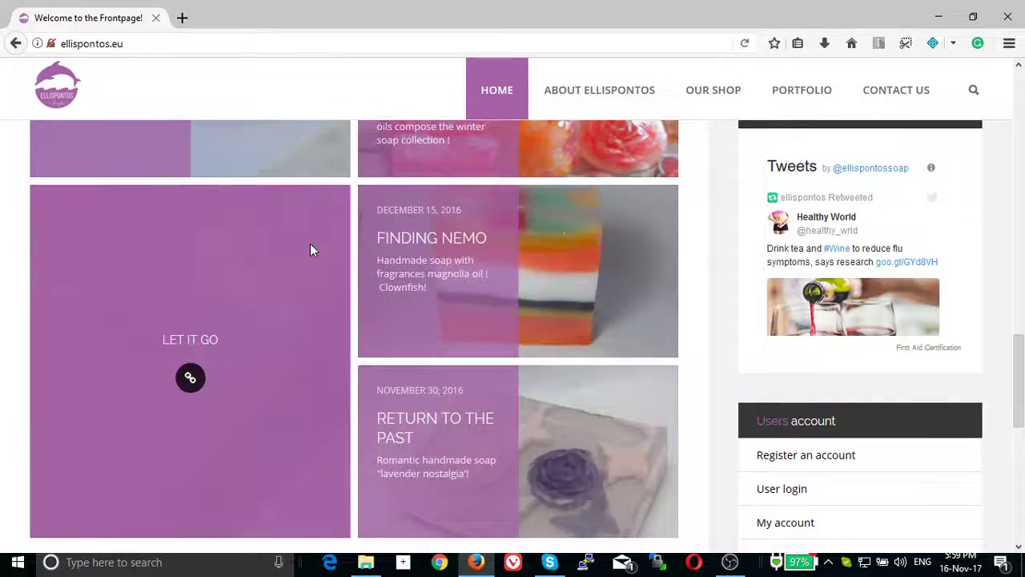
scroll(712, 96, "up", 2)
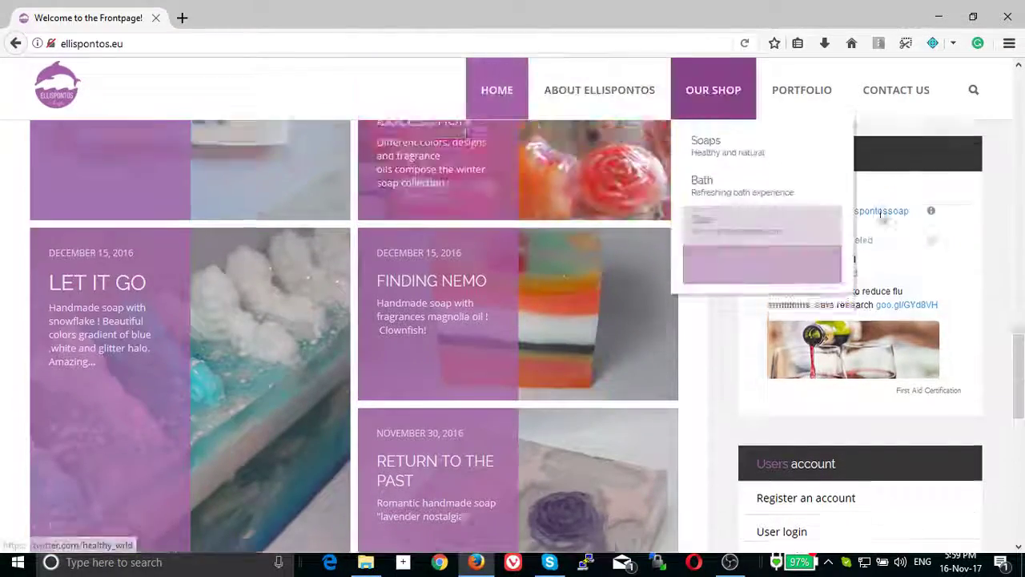
scroll(721, 99, "up", 5)
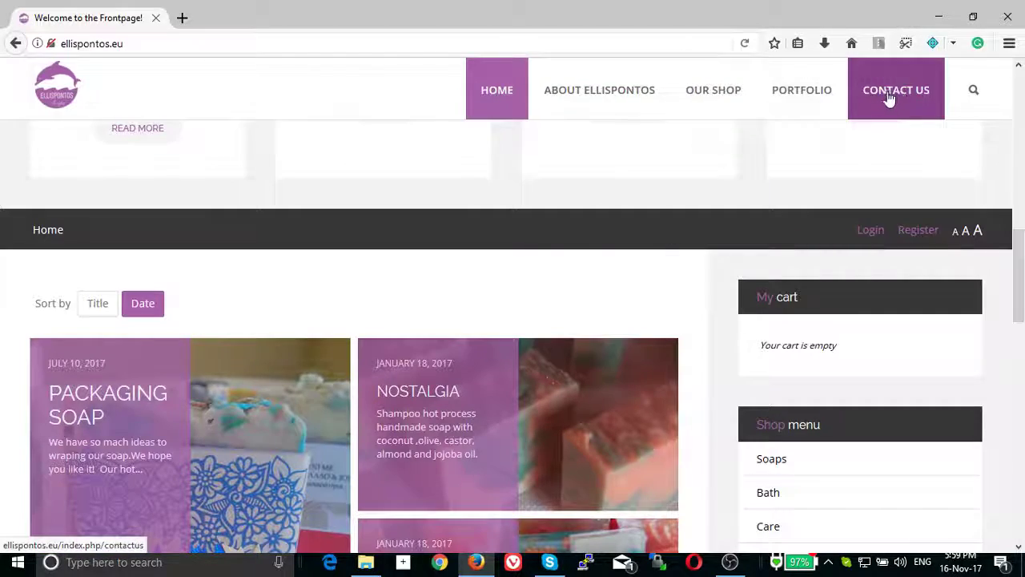
scroll(554, 311, "up", 5)
scroll(554, 311, "up", 5)
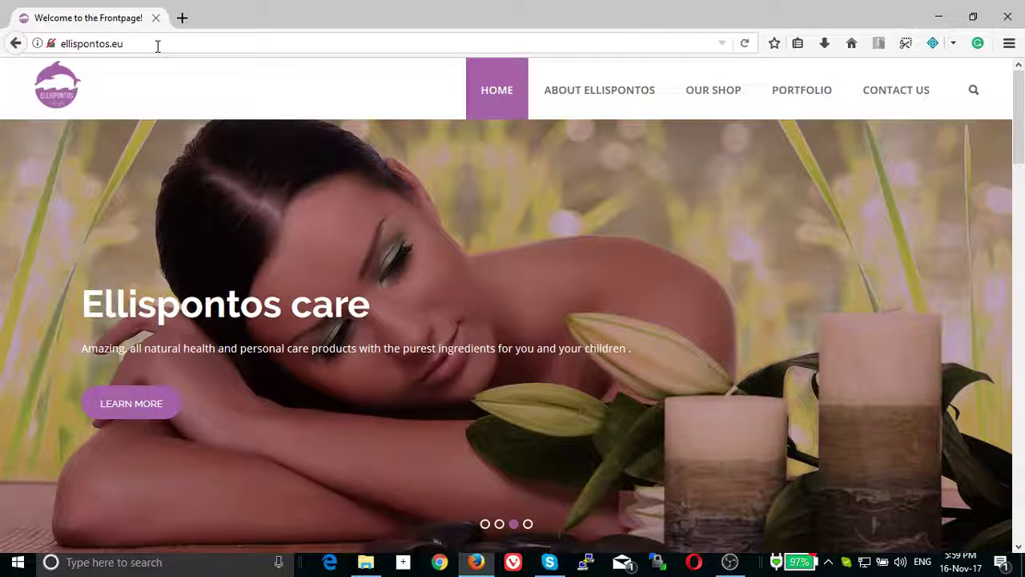
left_click(171, 44)
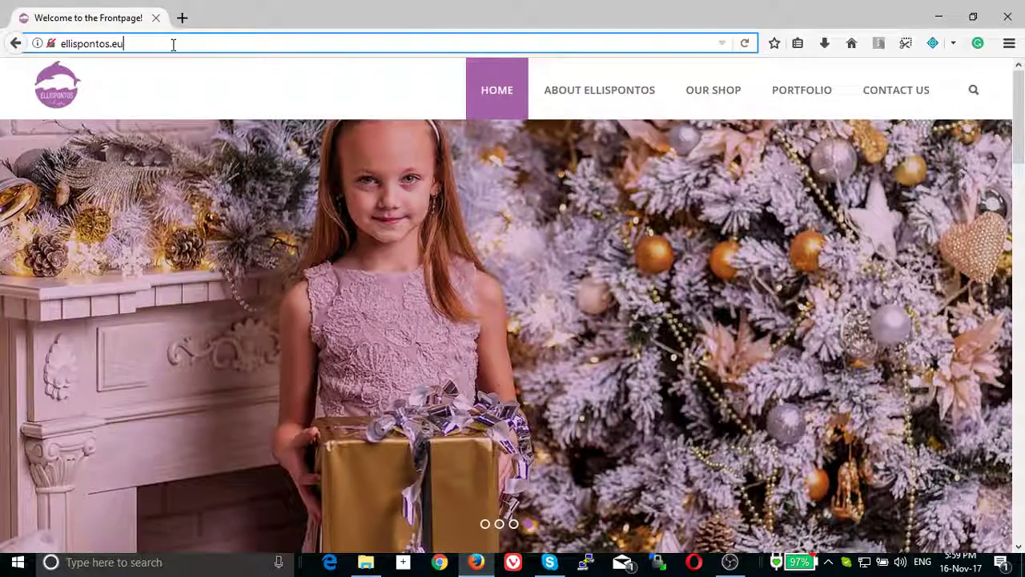
type("/admini")
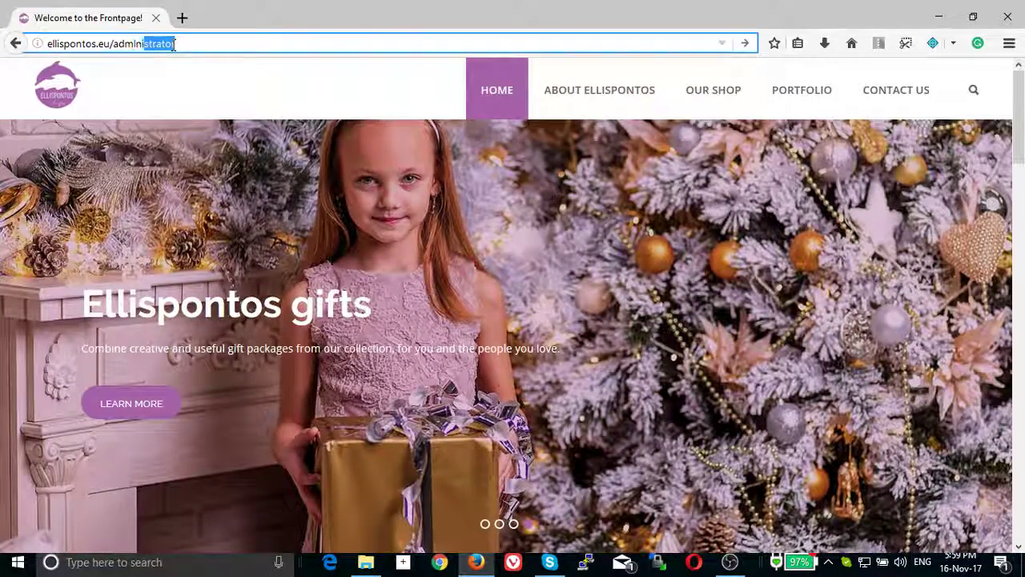
type("strator")
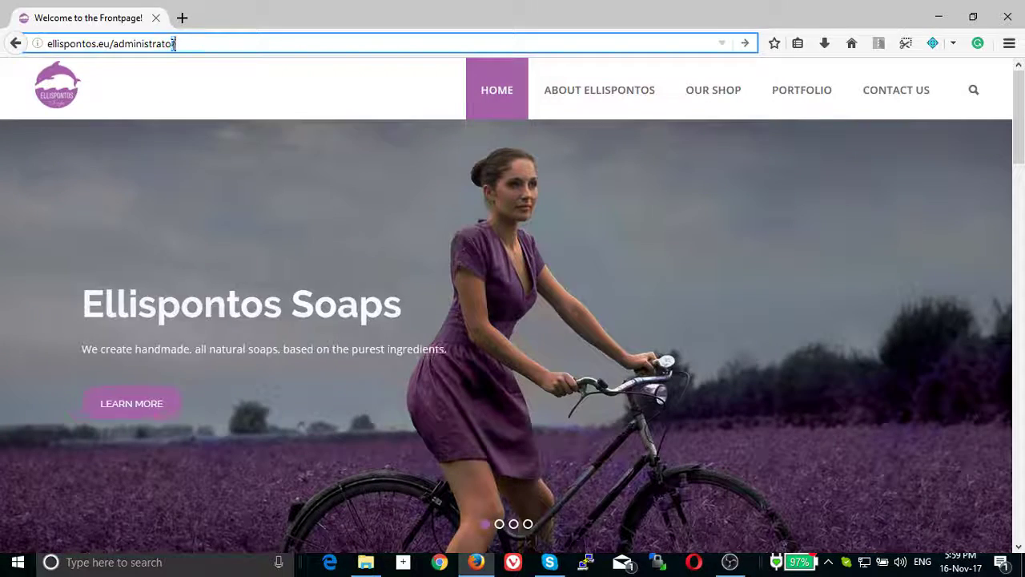
key("Return")
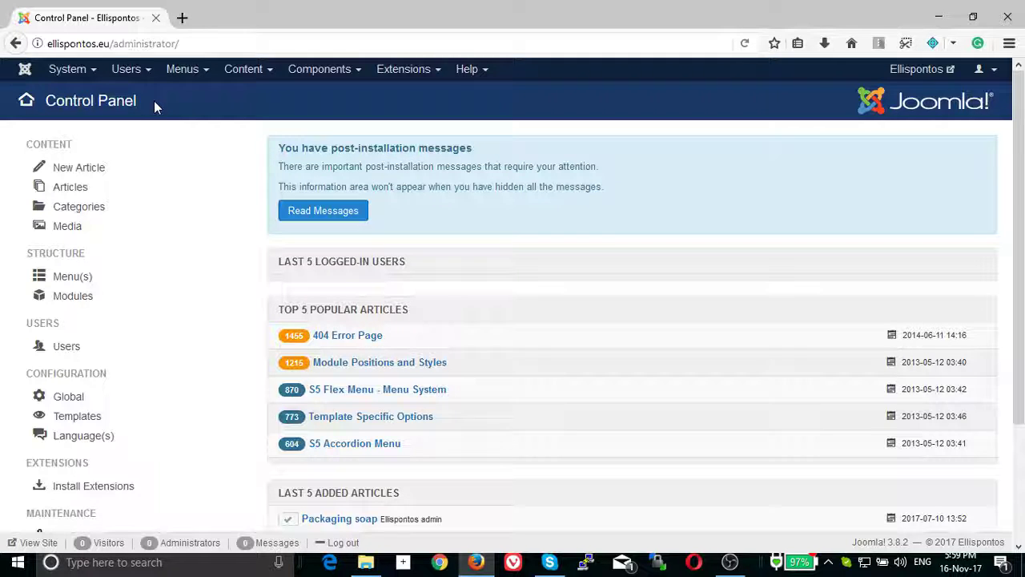
Leave the live frontpage tab and return to the Joomla Control Panel tab
scroll(156, 108, "down", 1)
scroll(160, 116, "up", 1)
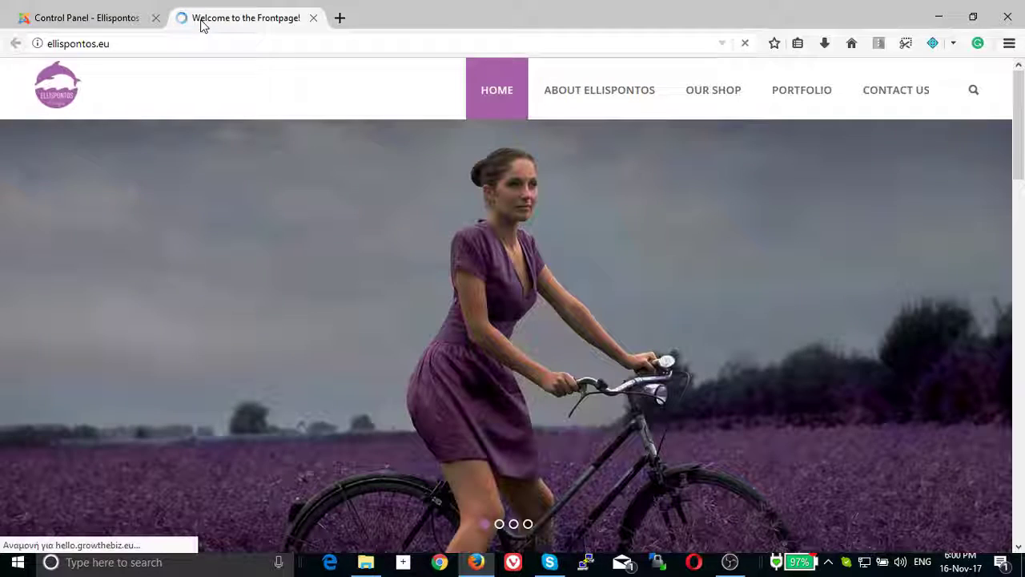
left_click(116, 24)
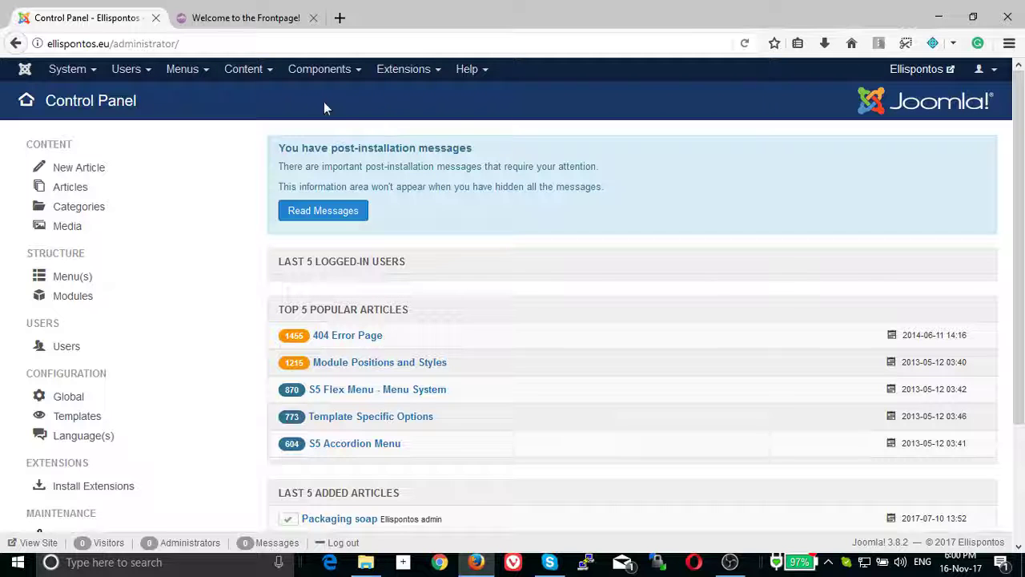
Show all items of the Main Menu via Menus > Main Menu
left_click(182, 69)
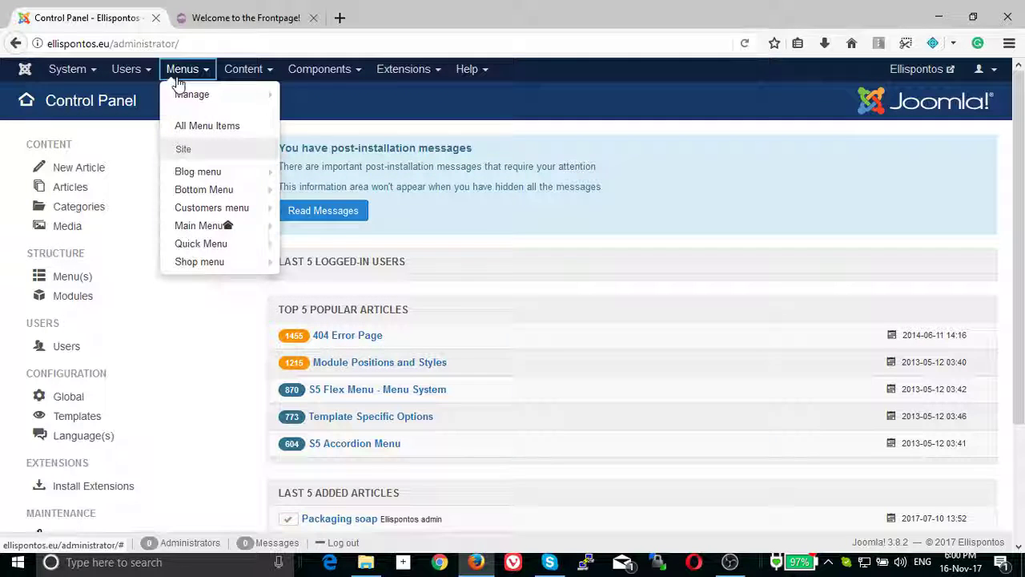
left_click(207, 226)
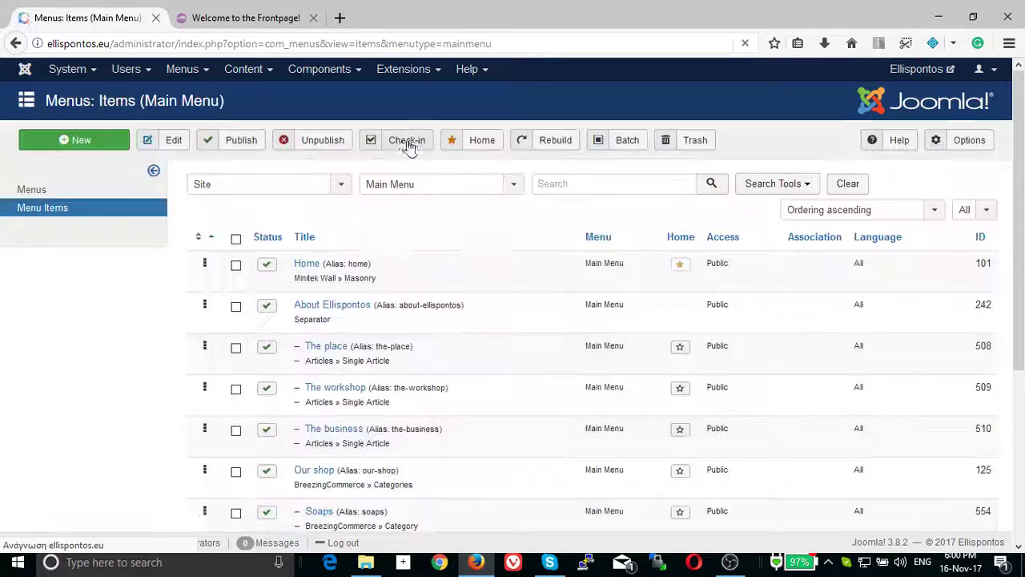
scroll(405, 152, "down", 2)
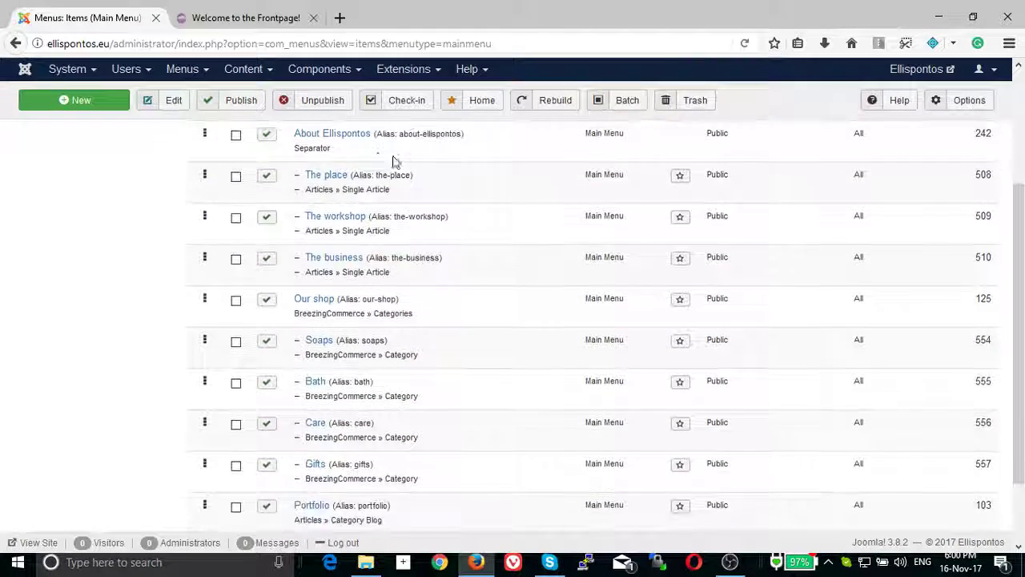
scroll(377, 157, "up", 1)
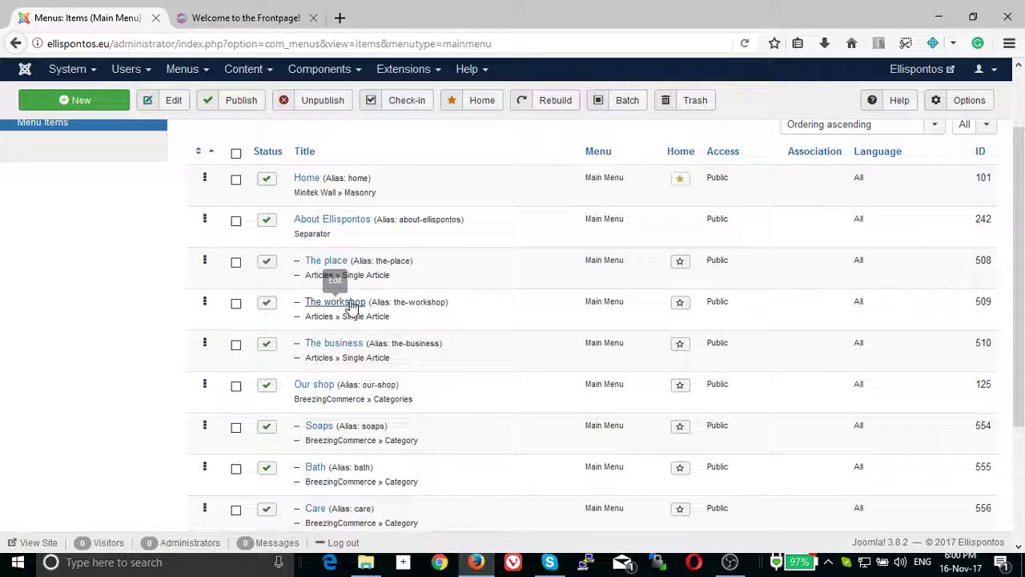
Check the live homepage's menu, then return to the Main Menu items list
left_click(259, 20)
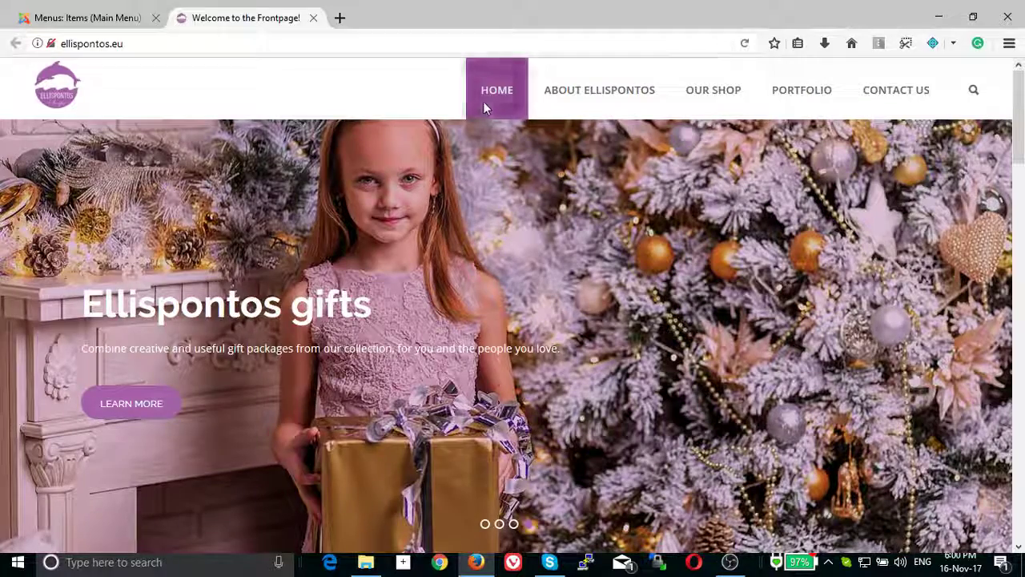
mouse_move(599, 90)
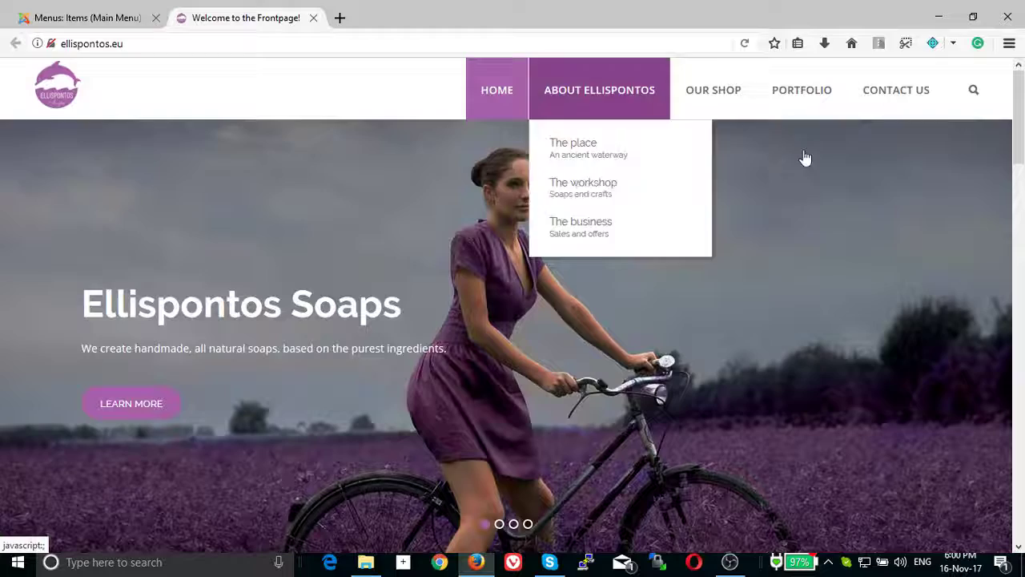
left_click(132, 26)
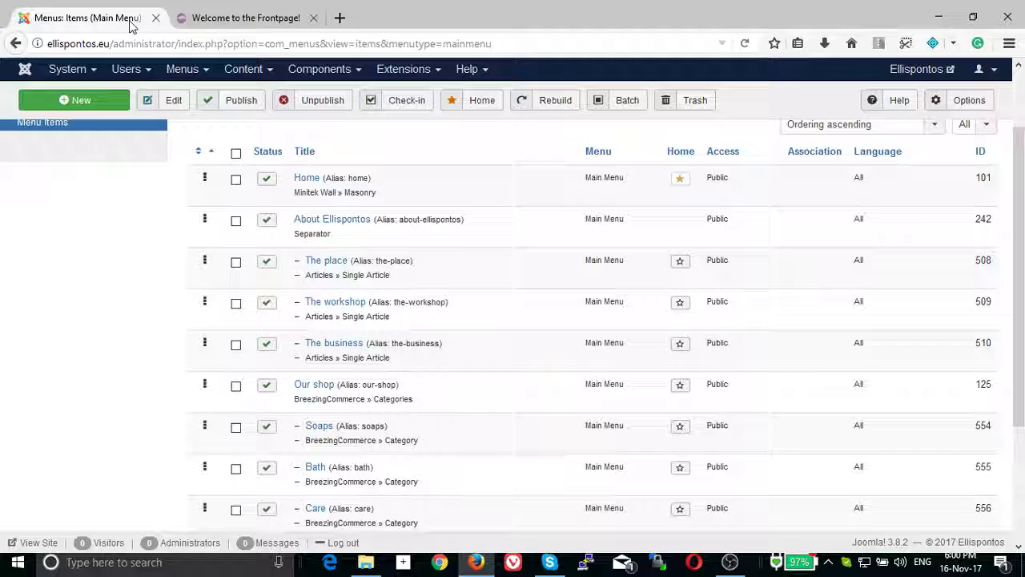
scroll(389, 225, "down", 1)
scroll(392, 238, "down", 1)
scroll(392, 240, "up", 3)
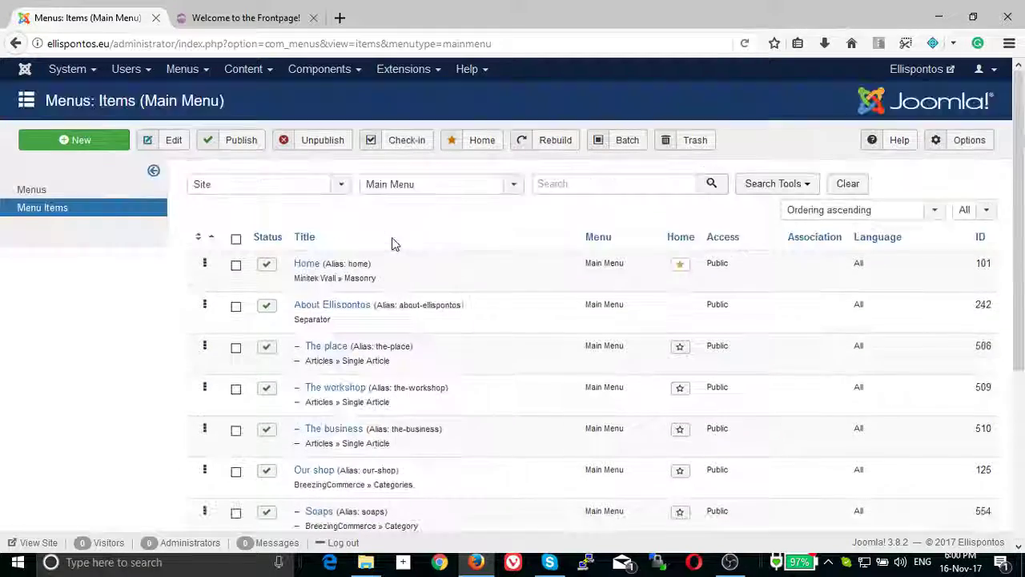
Create a new menu item titled 'Sample' with type System Links > URL
left_click(101, 144)
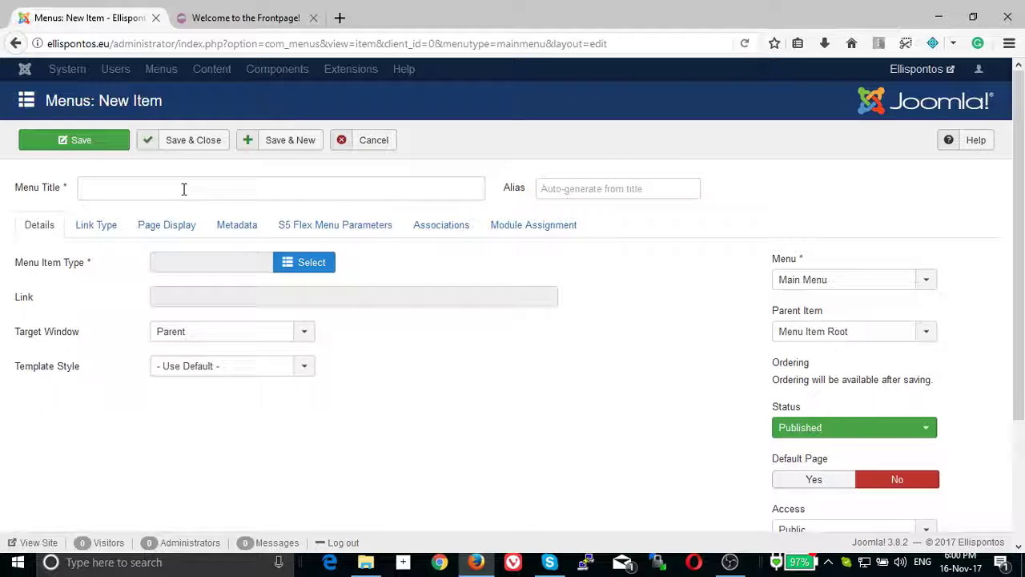
left_click(183, 189)
type("Sampl")
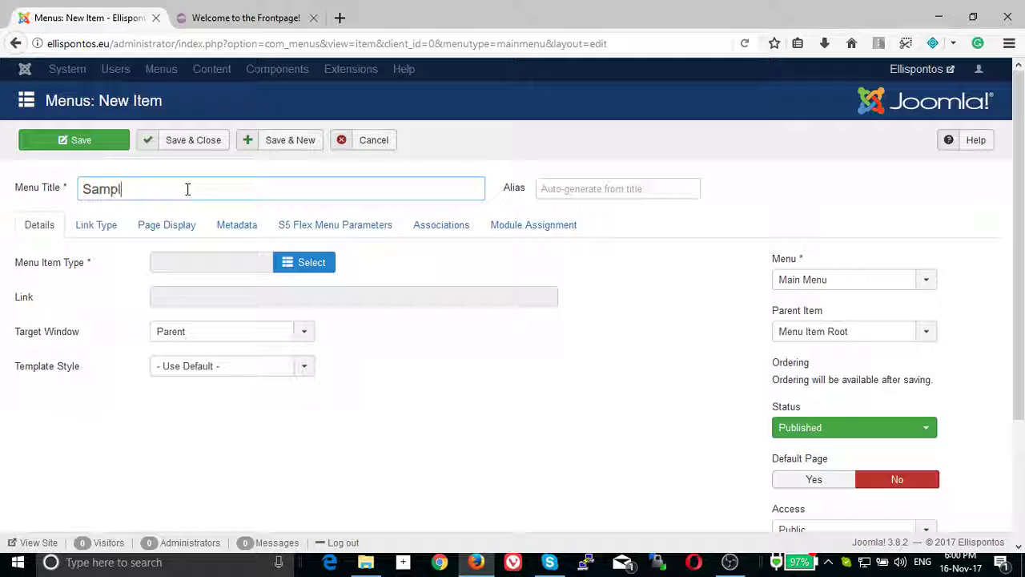
type("e")
left_click(293, 268)
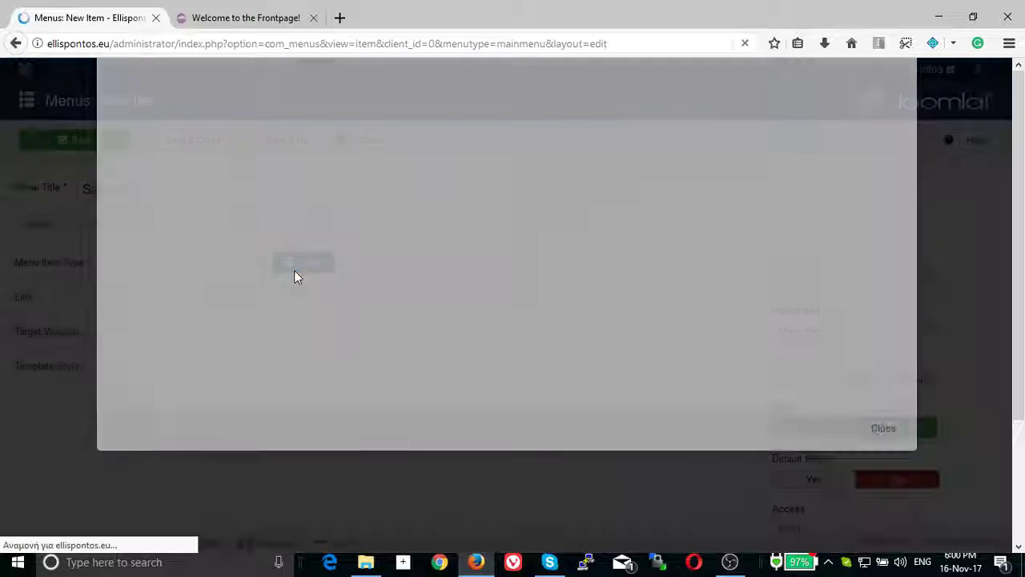
scroll(195, 350, "down", 1)
scroll(160, 348, "down", 2)
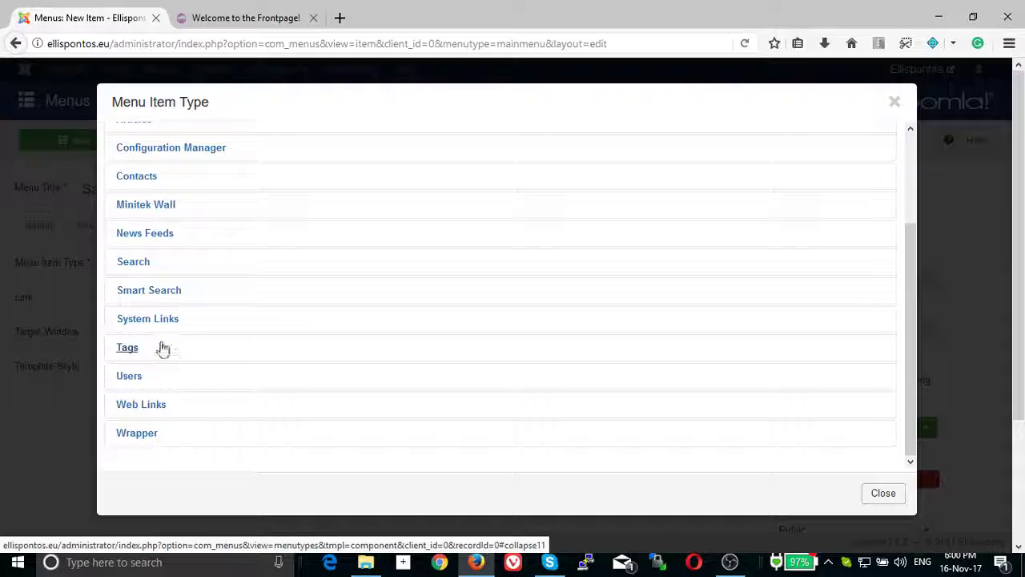
left_click(151, 325)
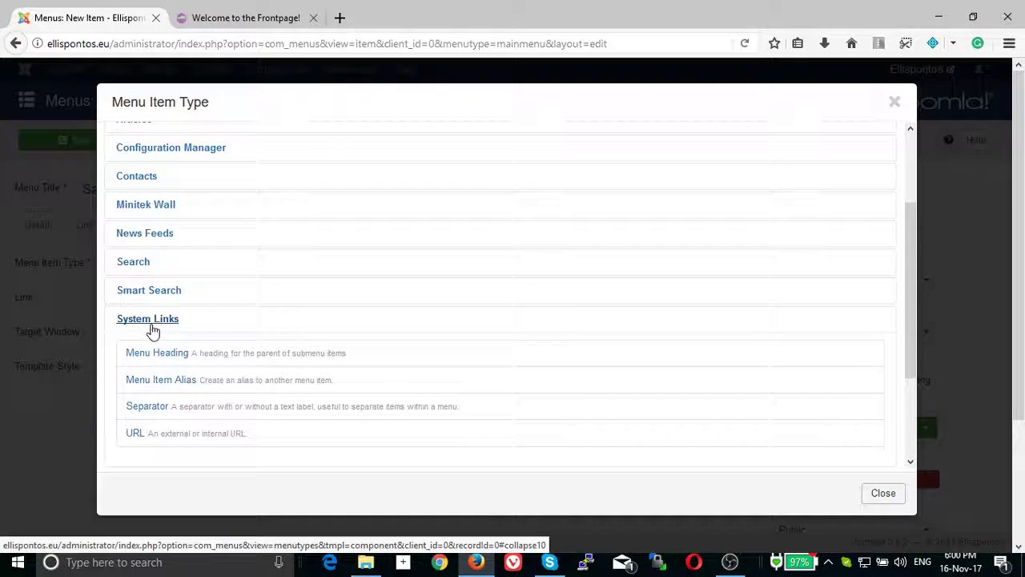
left_click(135, 437)
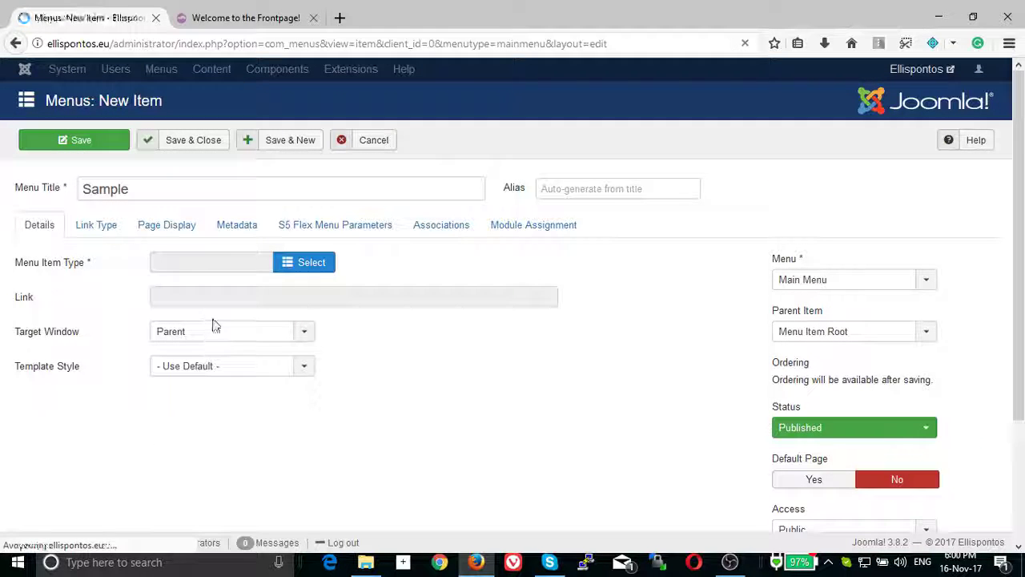
left_click(197, 298)
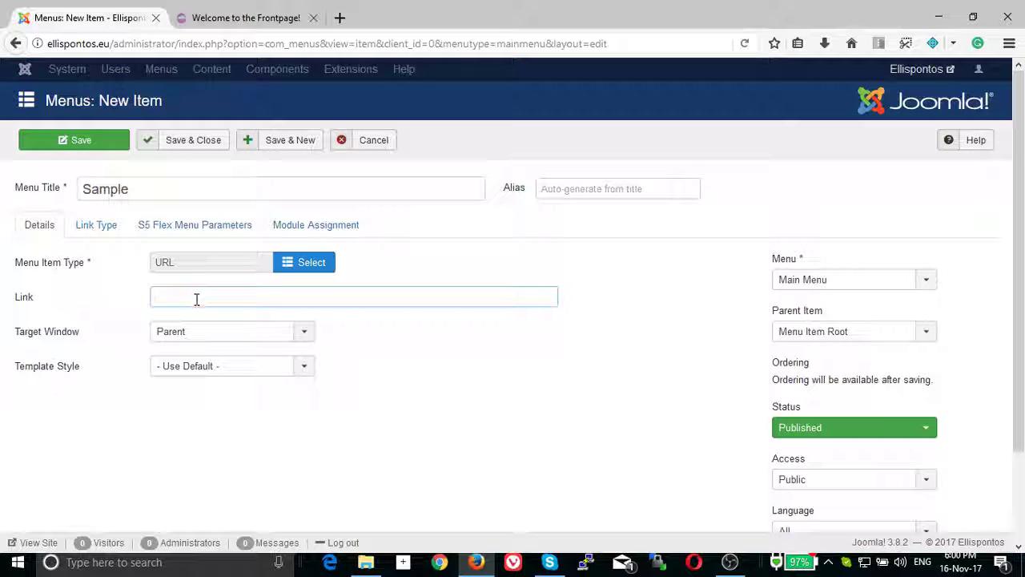
Enter # as the link and save, which triggers a duplicate-alias error
type("#")
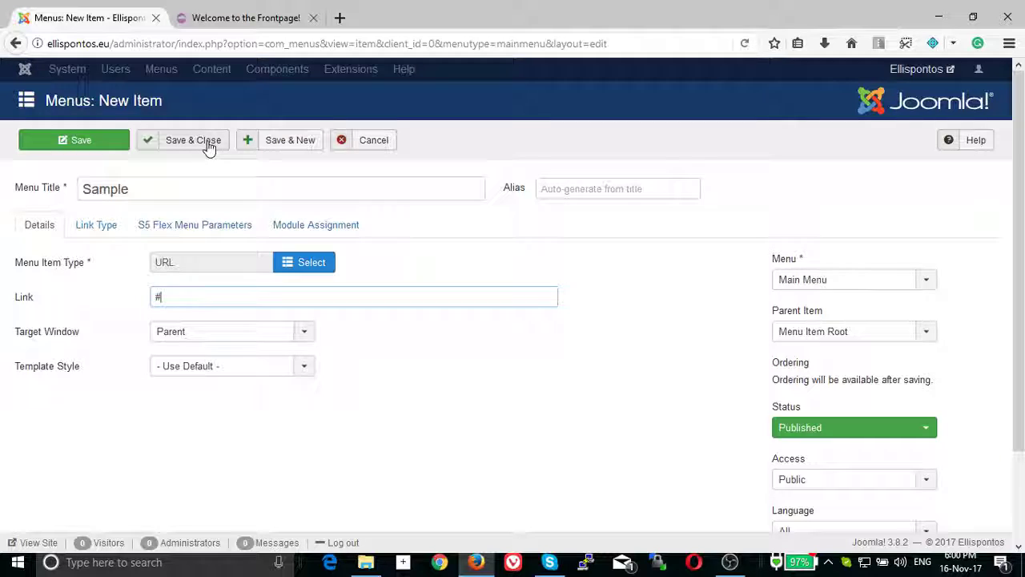
left_click(208, 142)
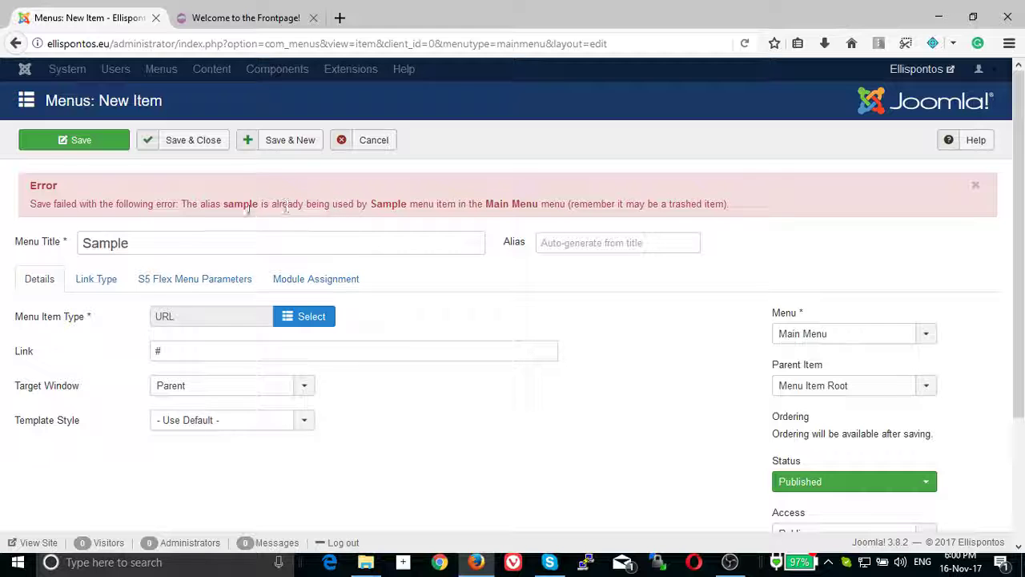
left_click_drag(249, 206, 330, 205)
Retitle the menu item 'New sample' and save and close it
left_click(197, 244)
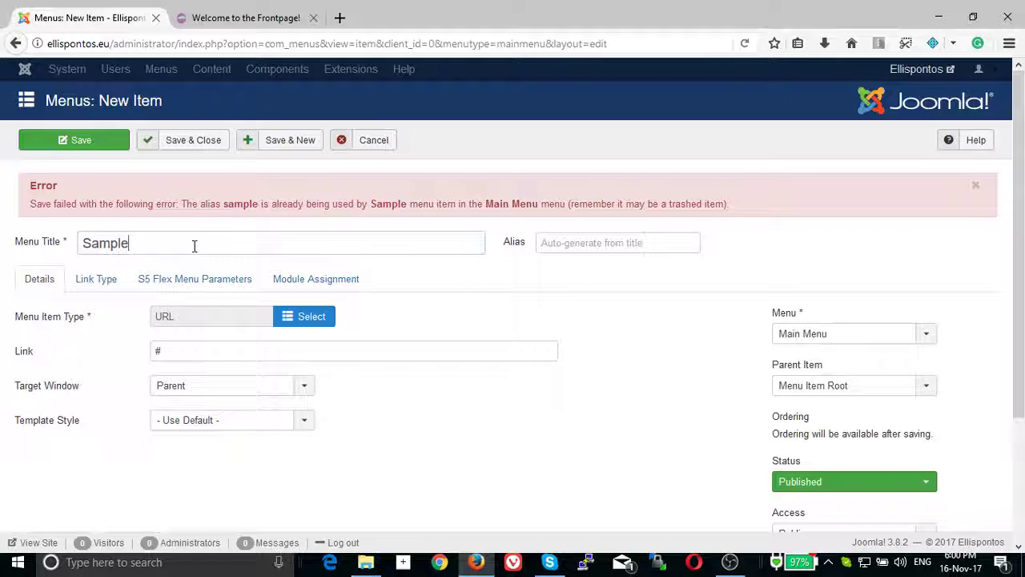
key("ctrl+a")
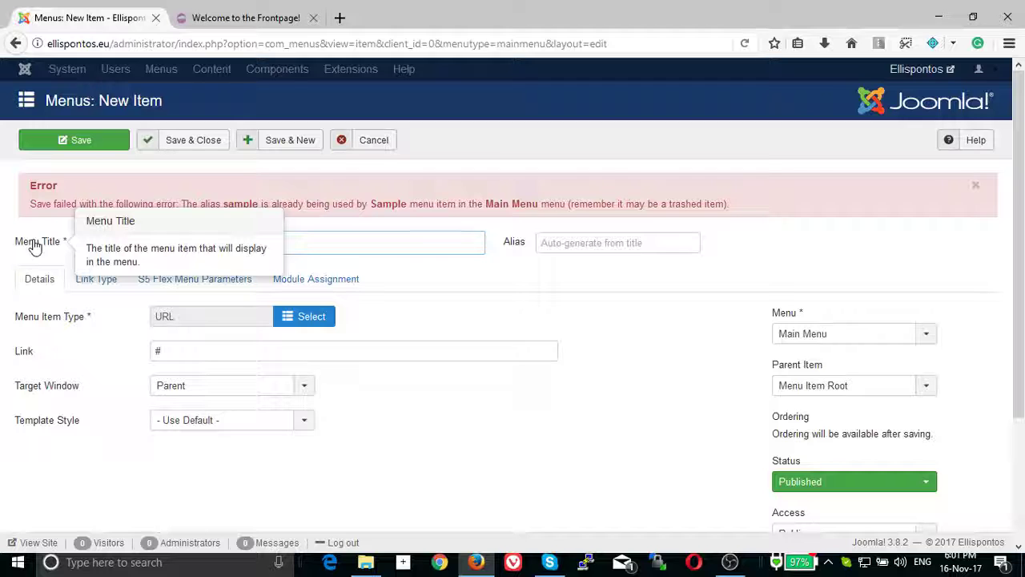
type("New smpa")
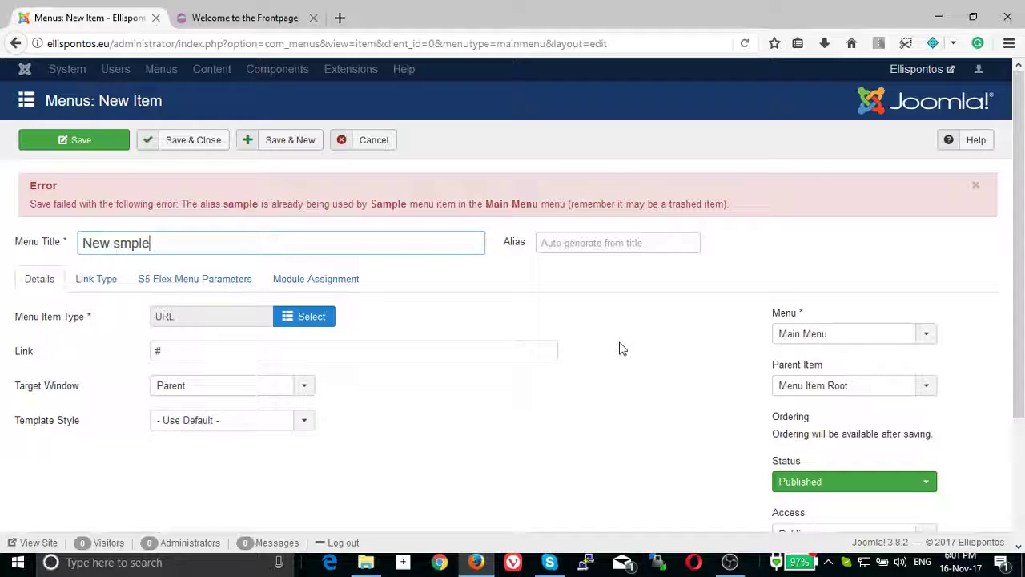
key("BackSpace")
type("ample")
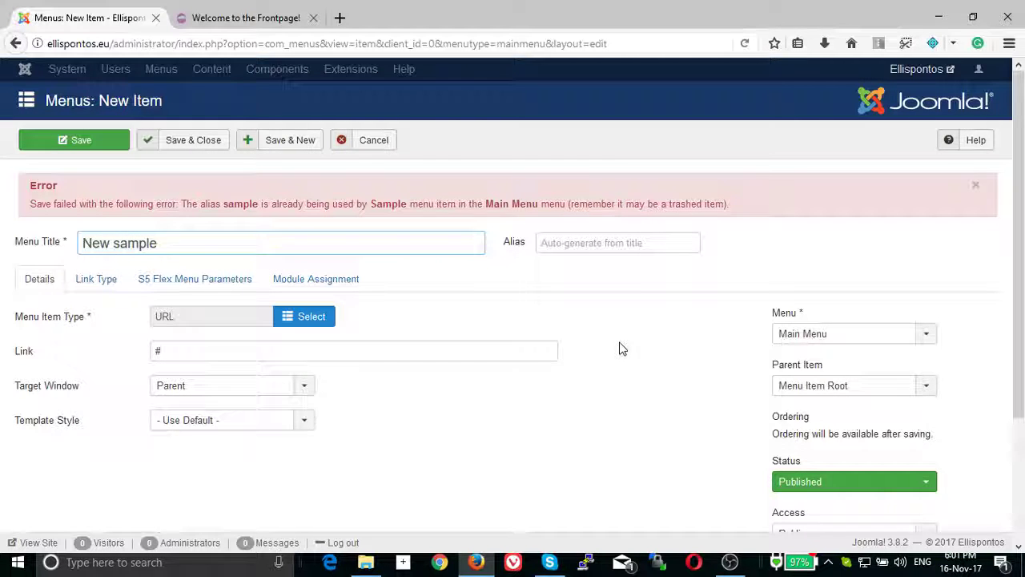
left_click(219, 140)
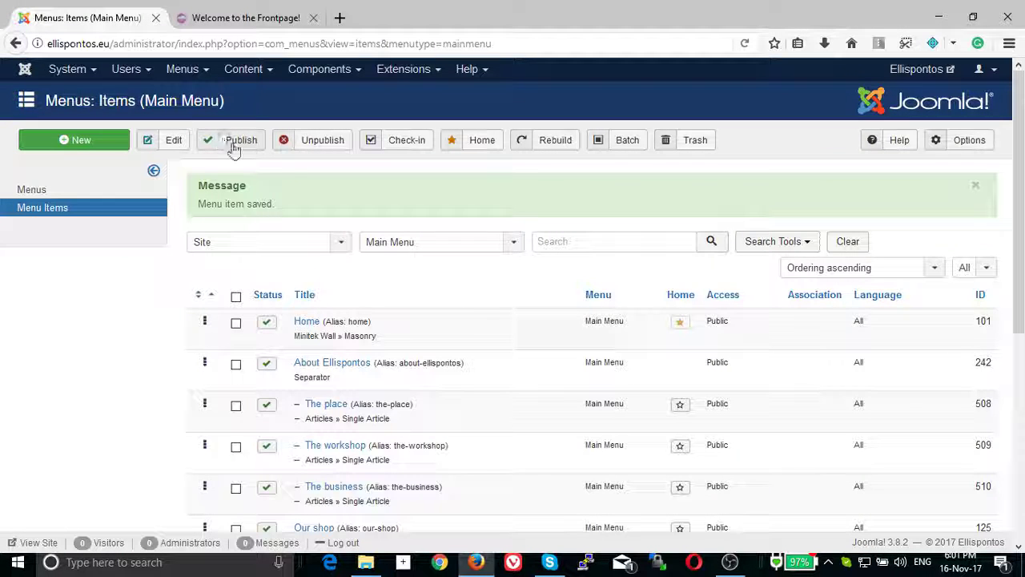
Reload the live frontpage to confirm New Sample appears, then return to the admin list
scroll(288, 172, "down", 2)
scroll(290, 184, "down", 3)
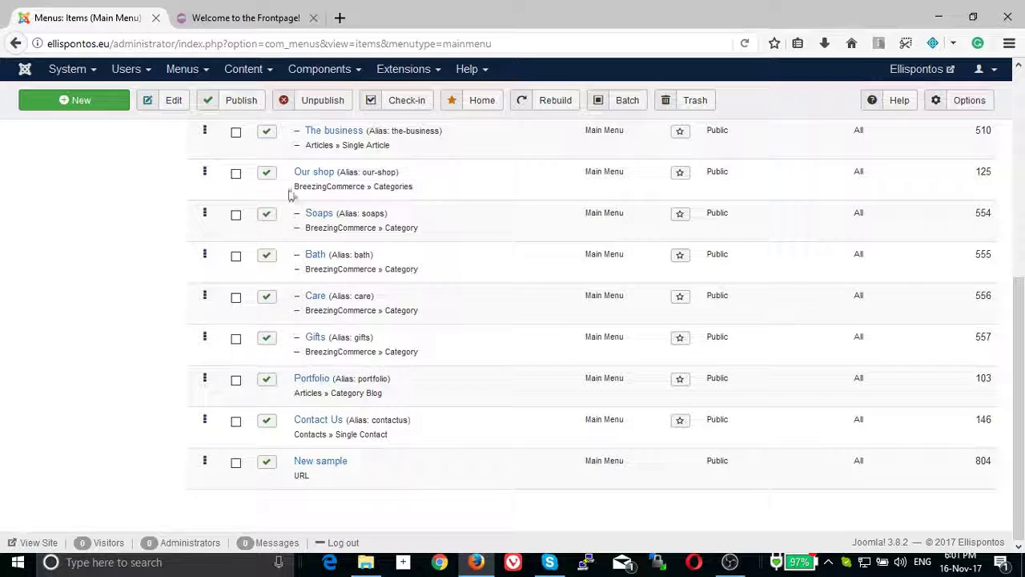
left_click(240, 18)
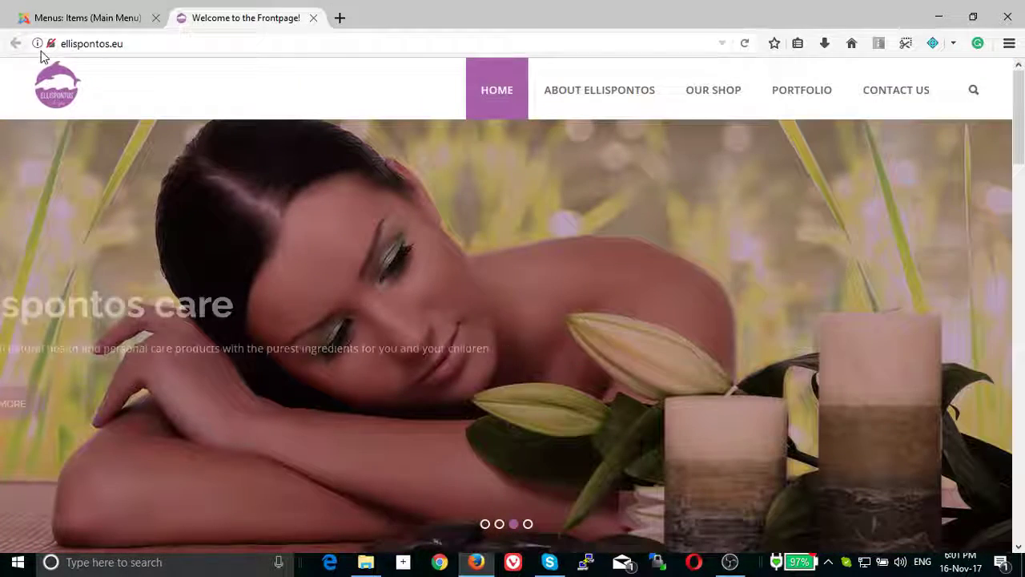
left_click(744, 43)
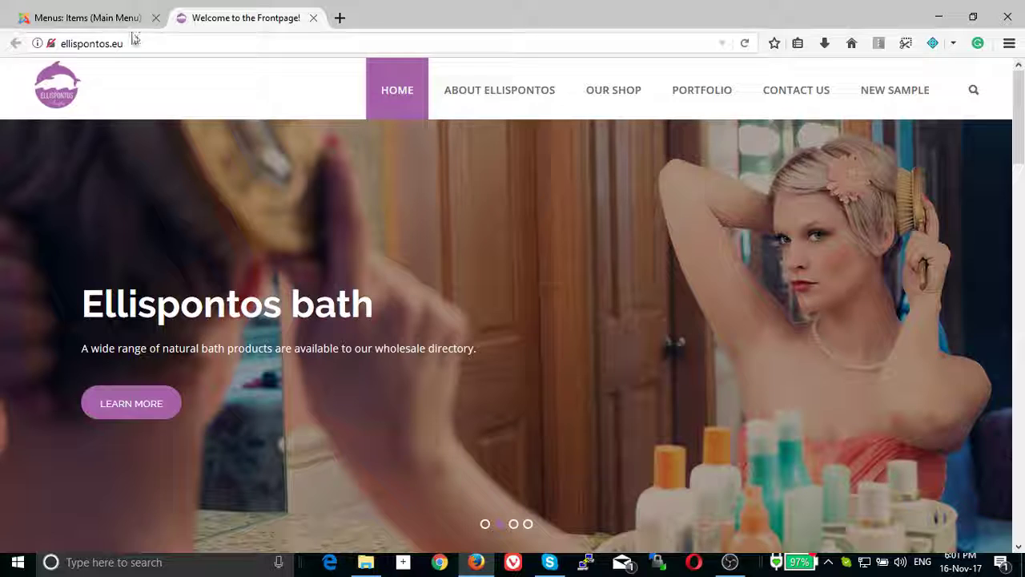
left_click(124, 16)
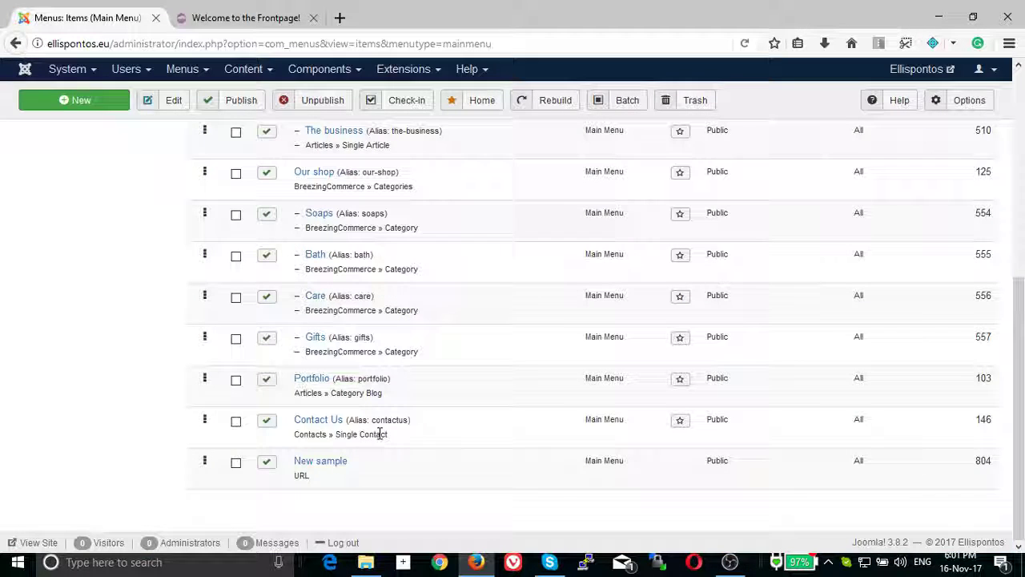
Unpublish and trash the New sample menu item, then view the live frontpage tab
left_click(267, 468)
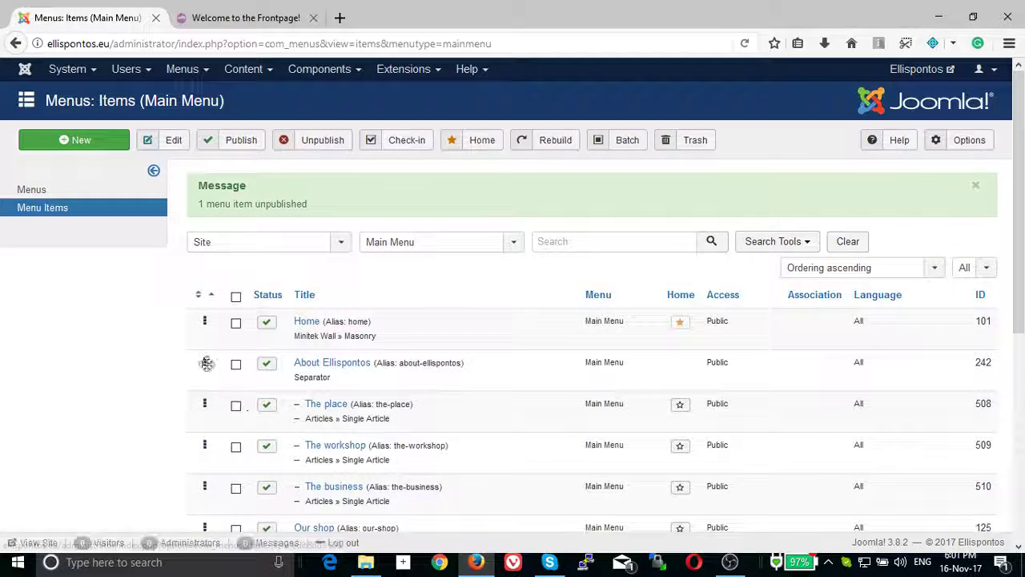
scroll(155, 360, "down", 5)
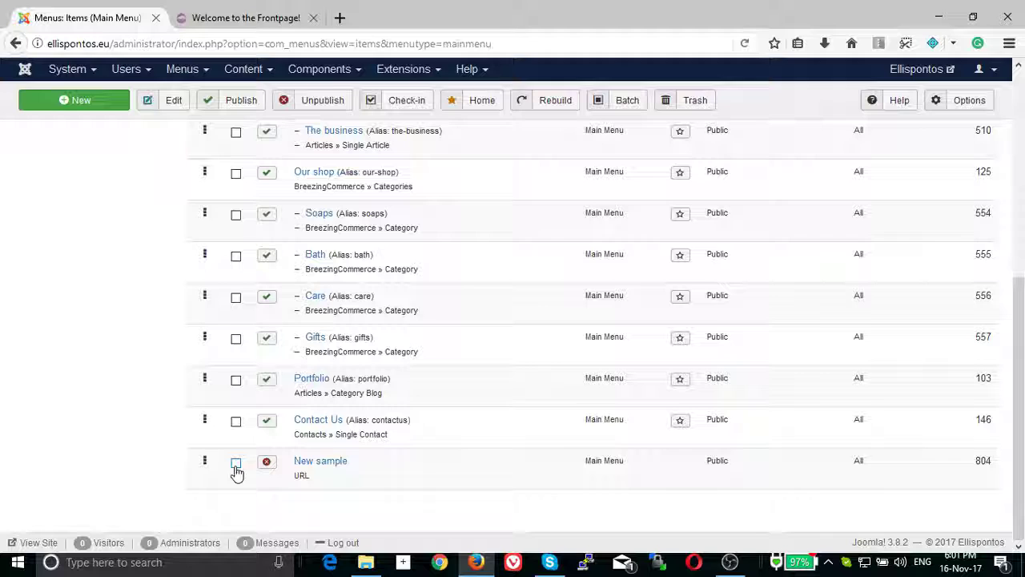
left_click(703, 101)
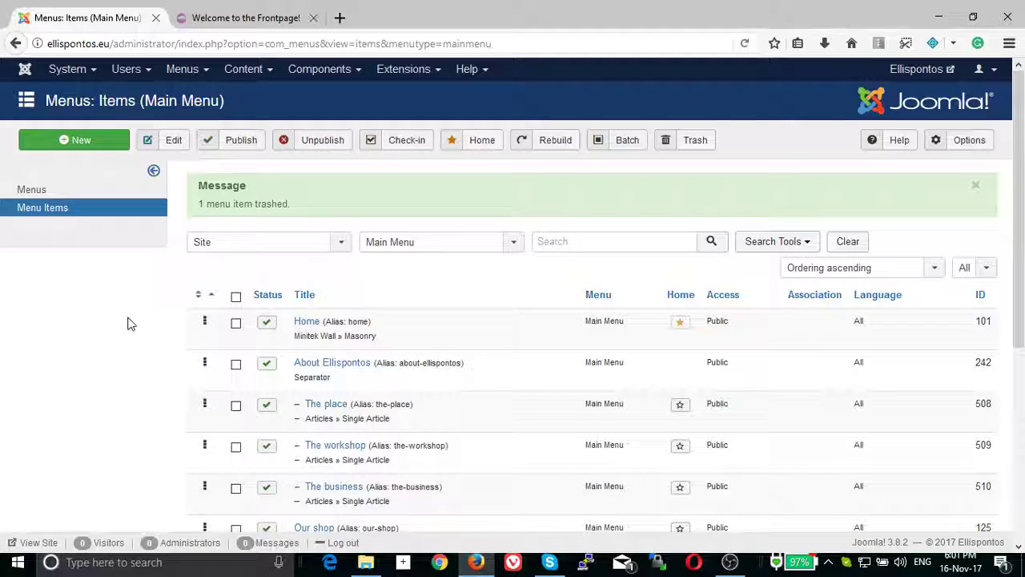
left_click(250, 19)
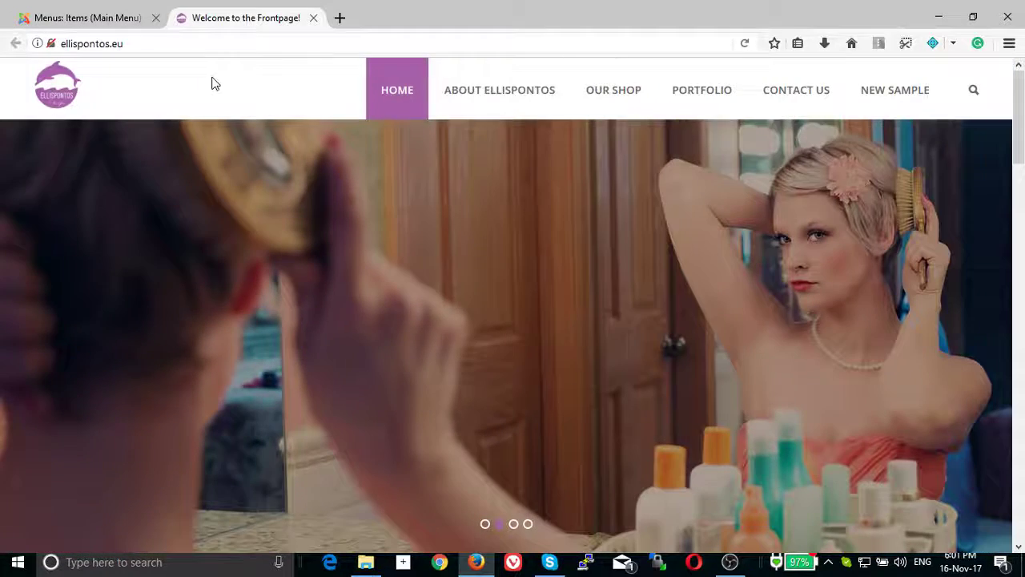
Reload the frontpage to confirm New Sample is gone, then open the admin Content menu
left_click(744, 44)
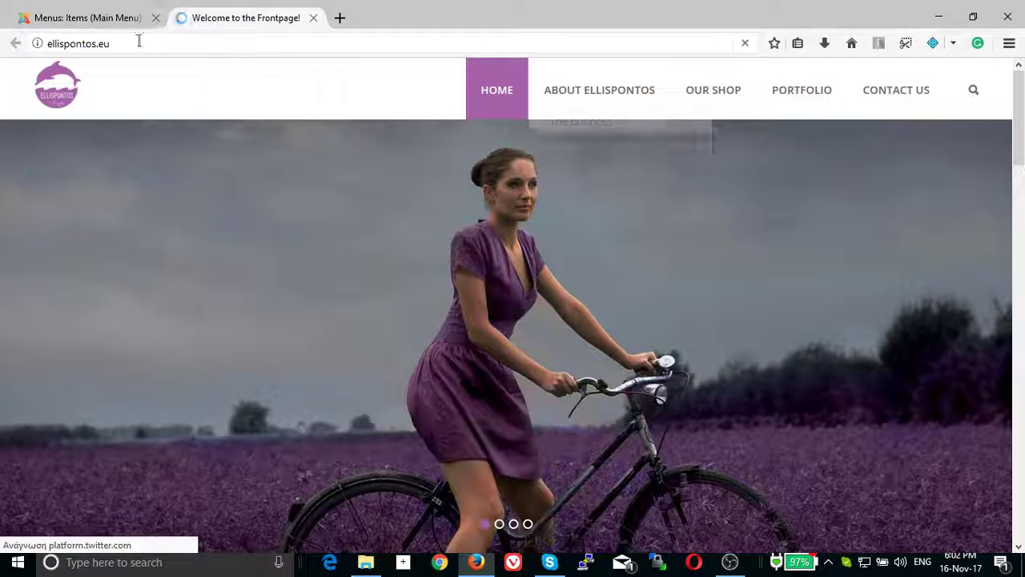
left_click(99, 16)
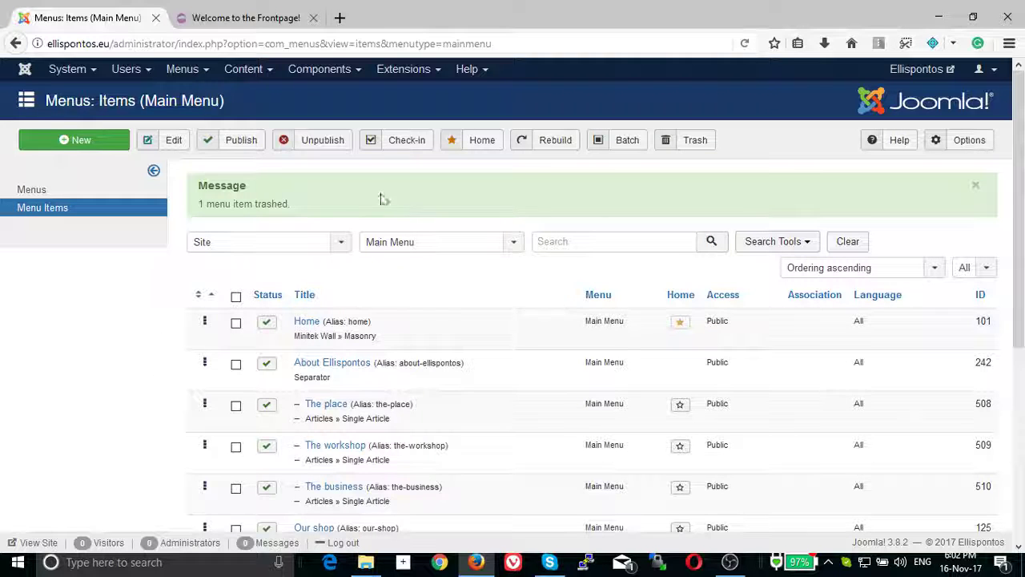
left_click(248, 72)
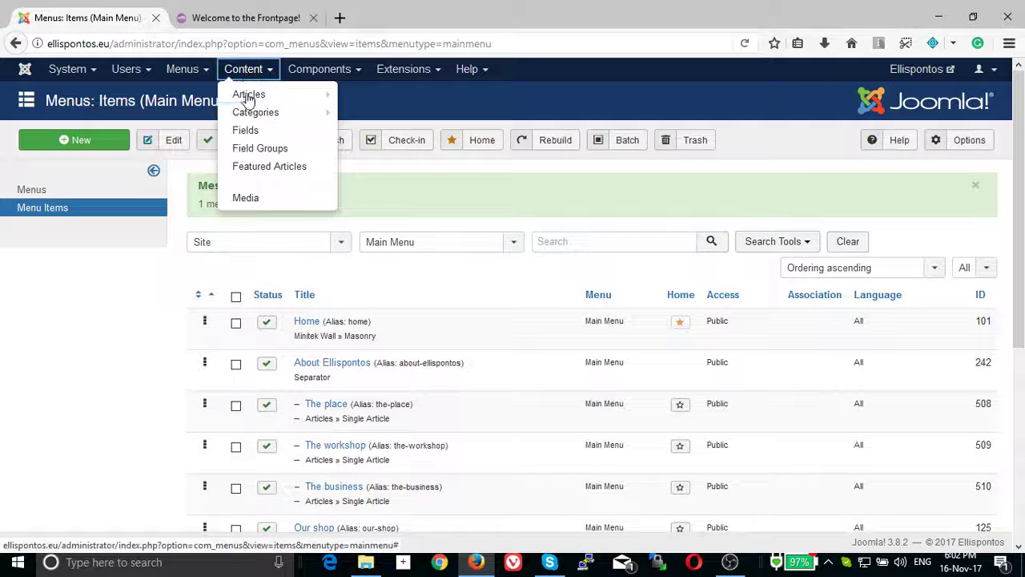
mouse_move(248, 94)
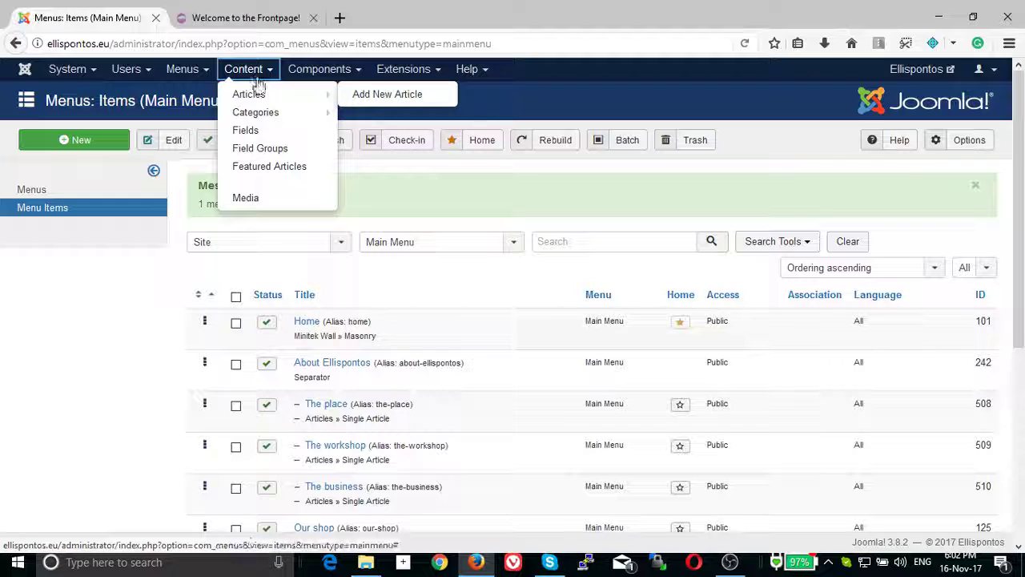
Open the Components menu listing BreezingCommerce, Contacts, News Feeds and Web Links
left_click(319, 70)
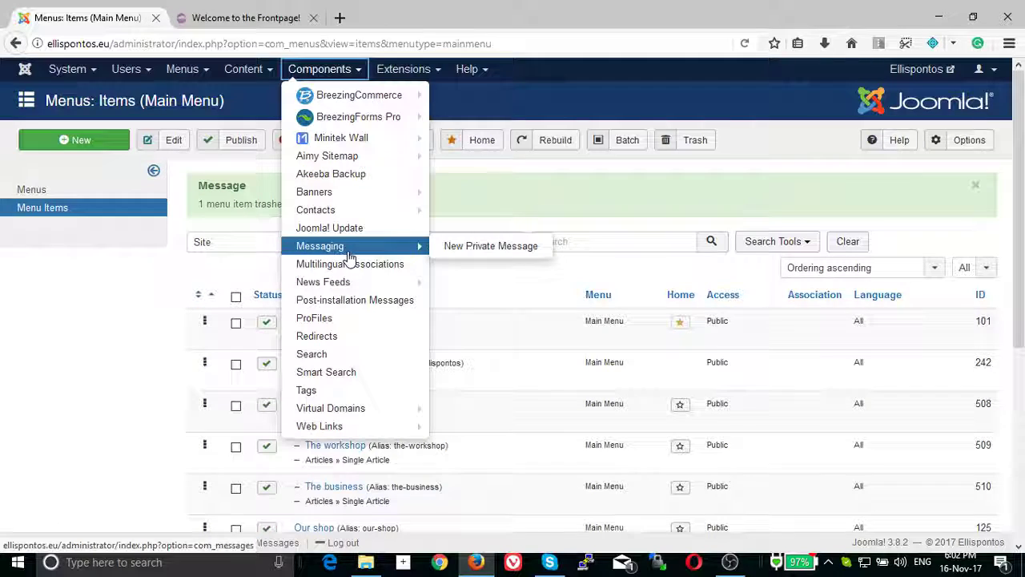
mouse_move(322, 282)
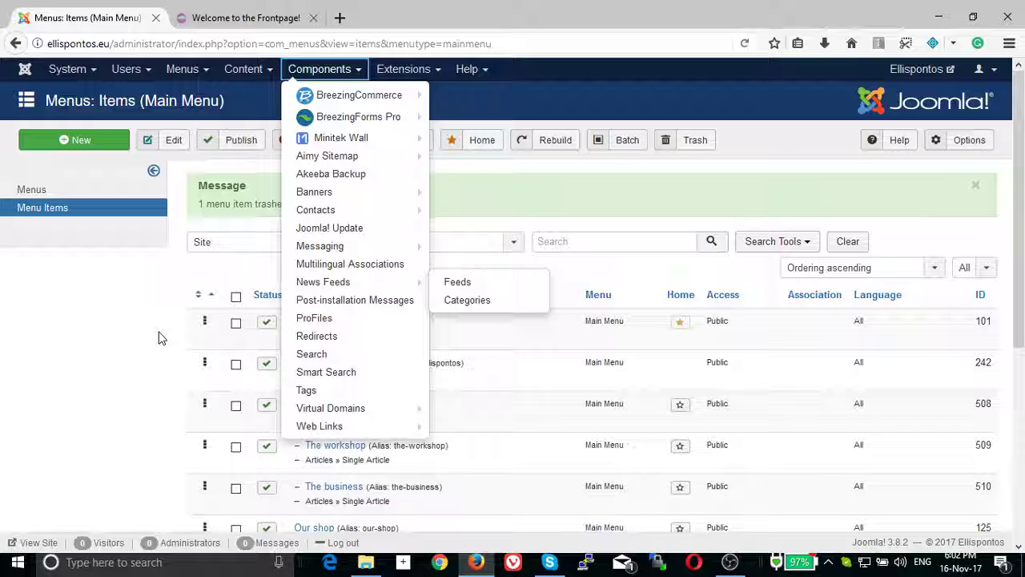
Browse the live site's Soaps shop category, then return to the admin menu items page
left_click(270, 20)
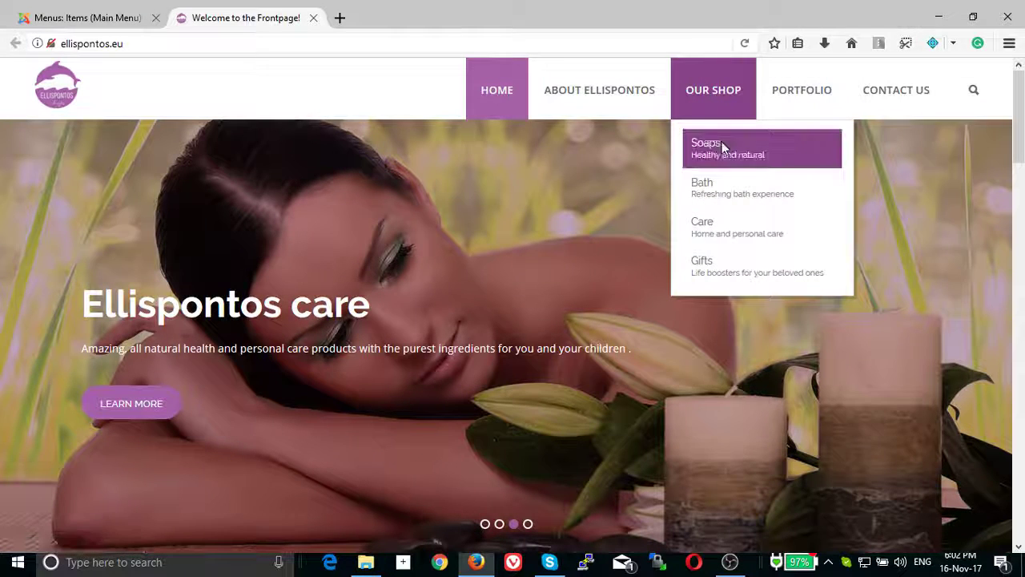
left_click(708, 148)
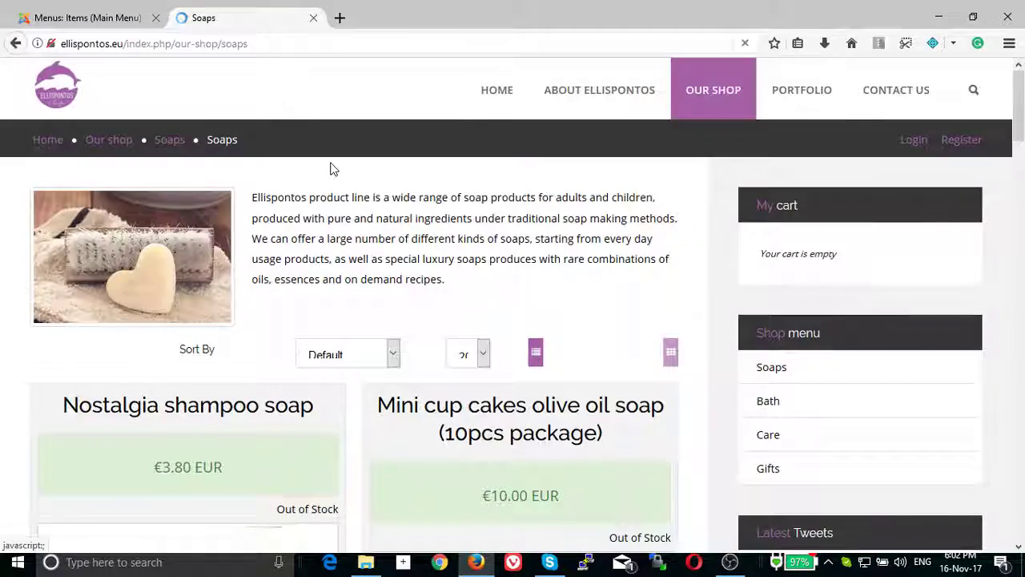
scroll(335, 166, "down", 2)
scroll(335, 168, "down", 4)
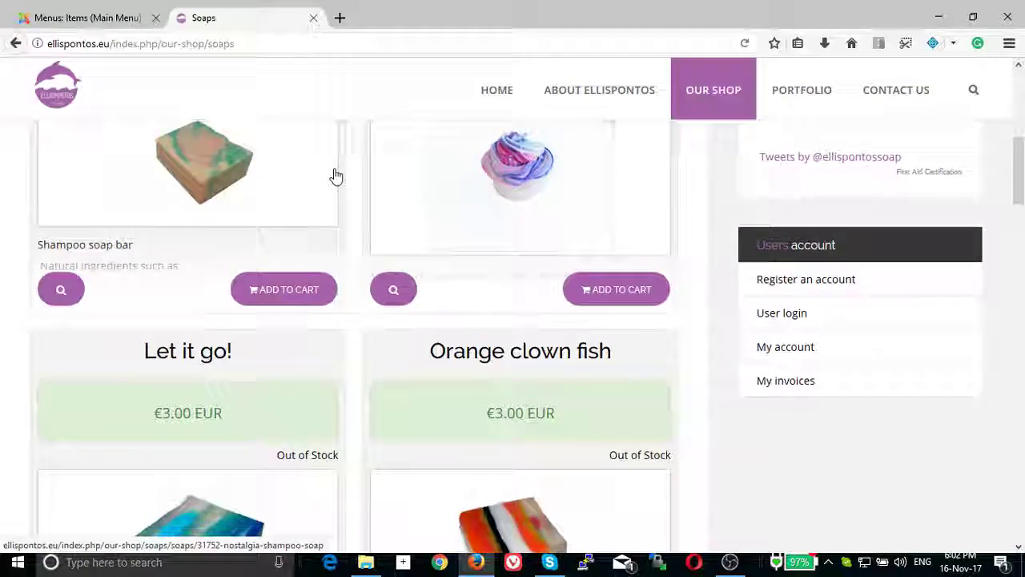
scroll(334, 173, "down", 3)
left_click(88, 17)
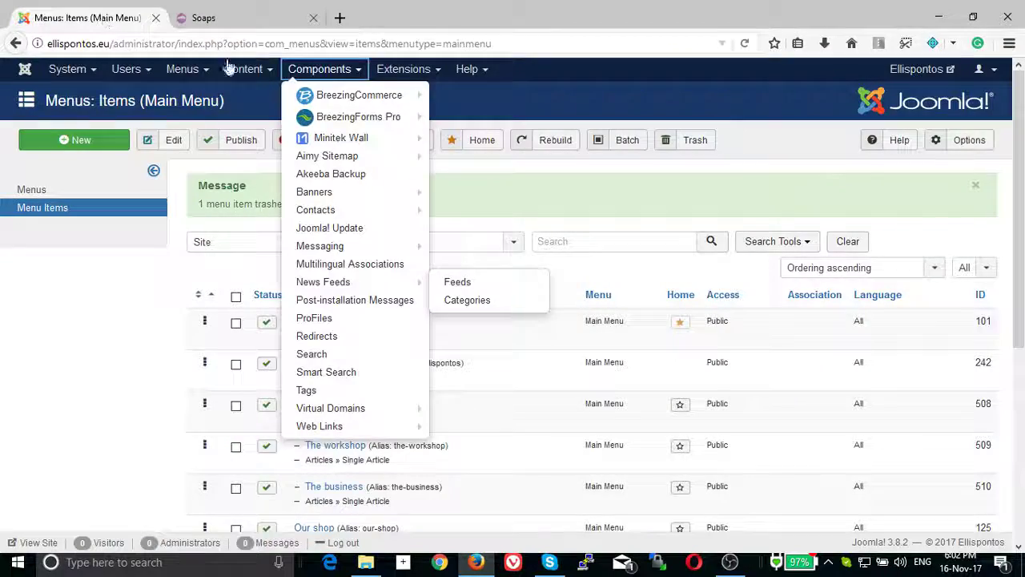
Browse the BreezingCommerce products (Bee wax, Black dolphin, Vallery), then return to the Control Panel
left_click(338, 90)
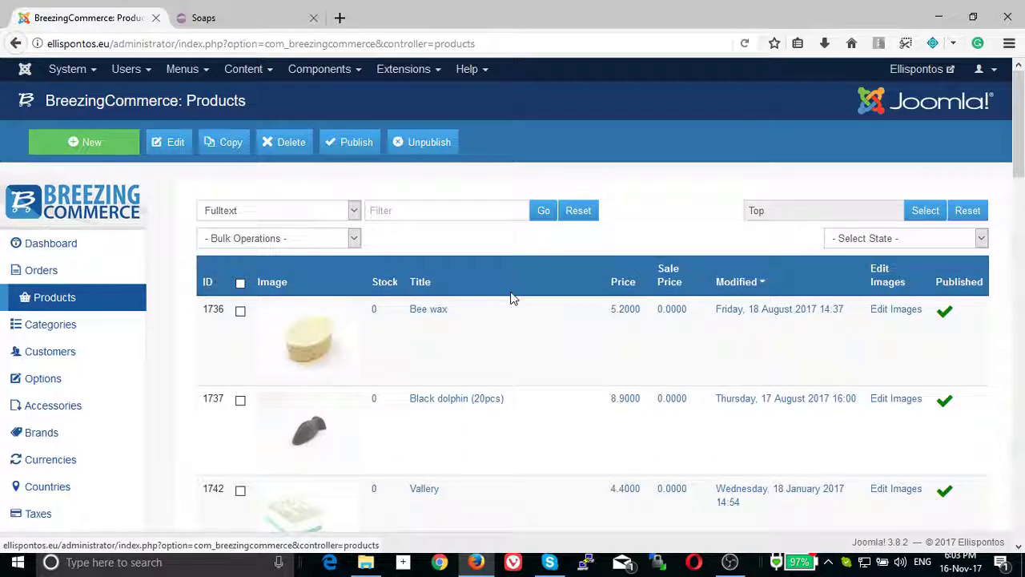
scroll(512, 298, "down", 1)
scroll(512, 298, "down", 2)
scroll(513, 298, "down", 2)
scroll(513, 298, "up", 4)
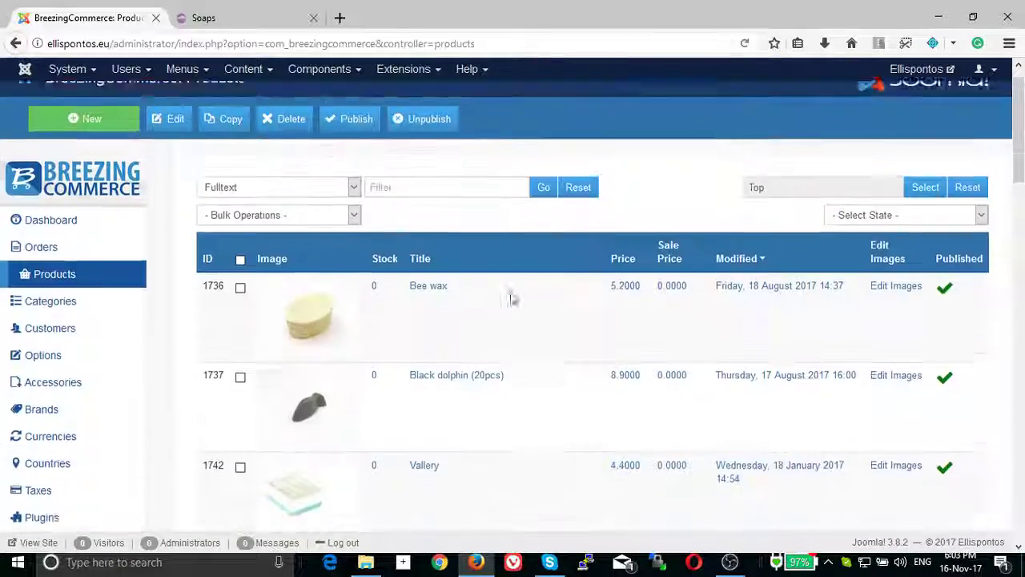
scroll(512, 298, "up", 1)
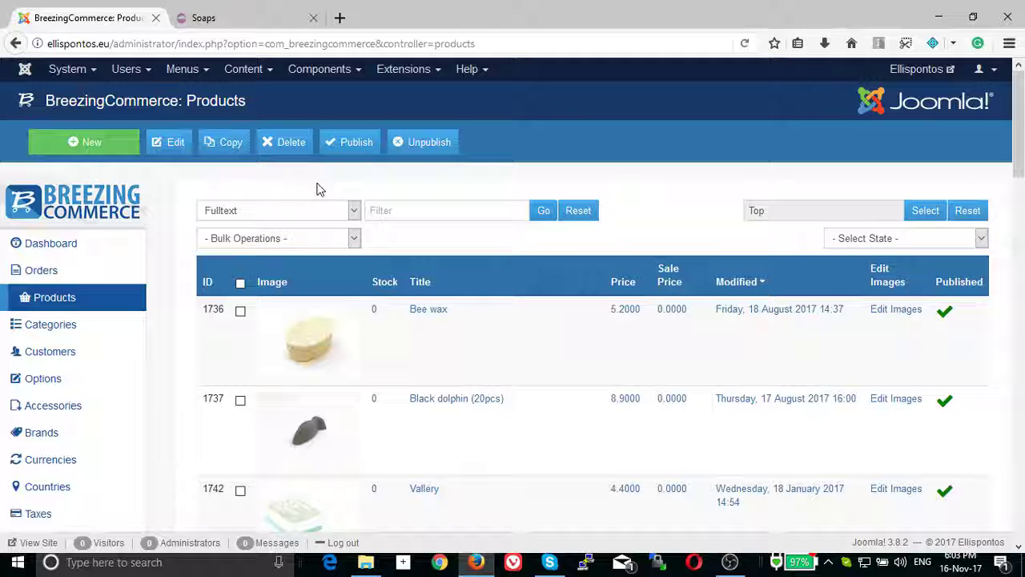
left_click(67, 69)
left_click(80, 93)
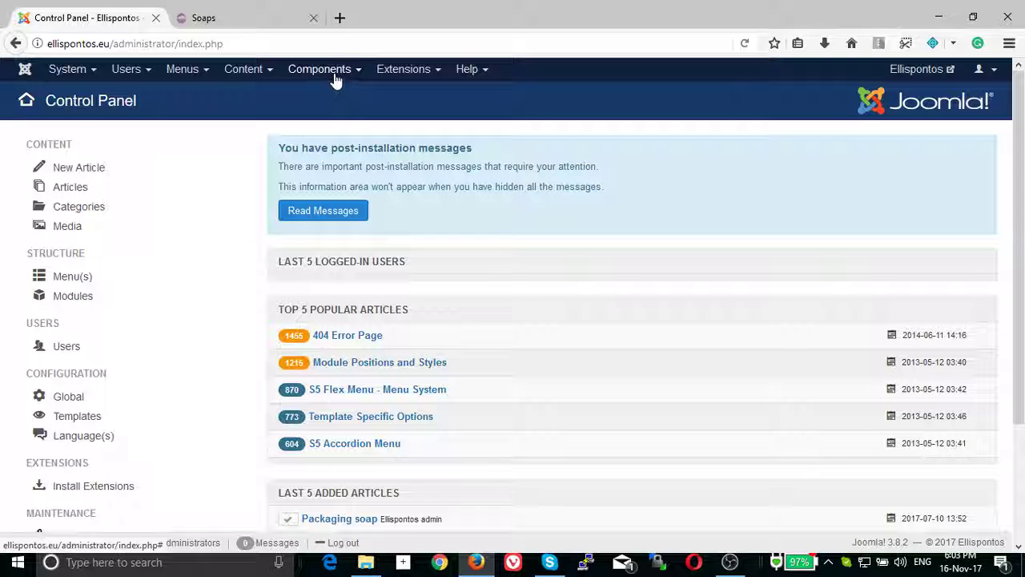
Glance over the Components and Extensions > Templates menus, then bring up the public Soaps shop page
left_click(323, 40)
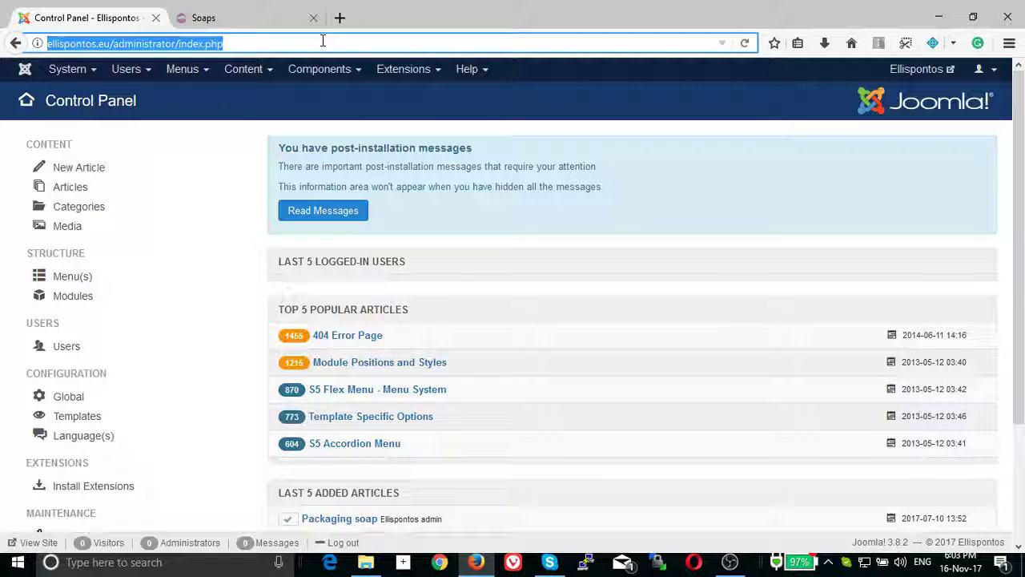
left_click(344, 69)
left_click(404, 69)
mouse_move(407, 161)
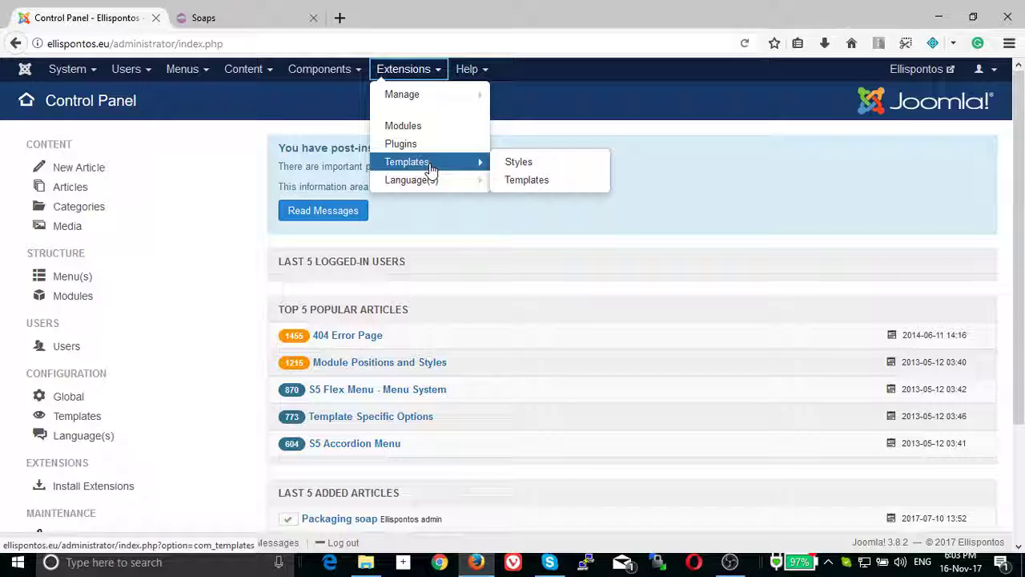
left_click(272, 17)
Scroll back up to the top of the Soaps shop page
scroll(762, 258, "up", 2)
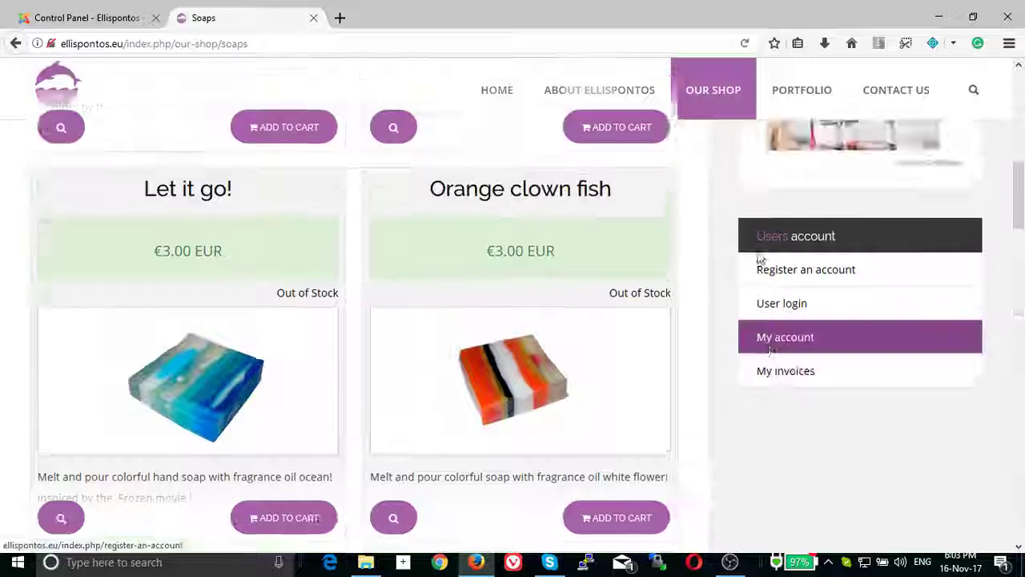
scroll(285, 187, "up", 5)
scroll(590, 270, "up", 1)
scroll(661, 216, "up", 3)
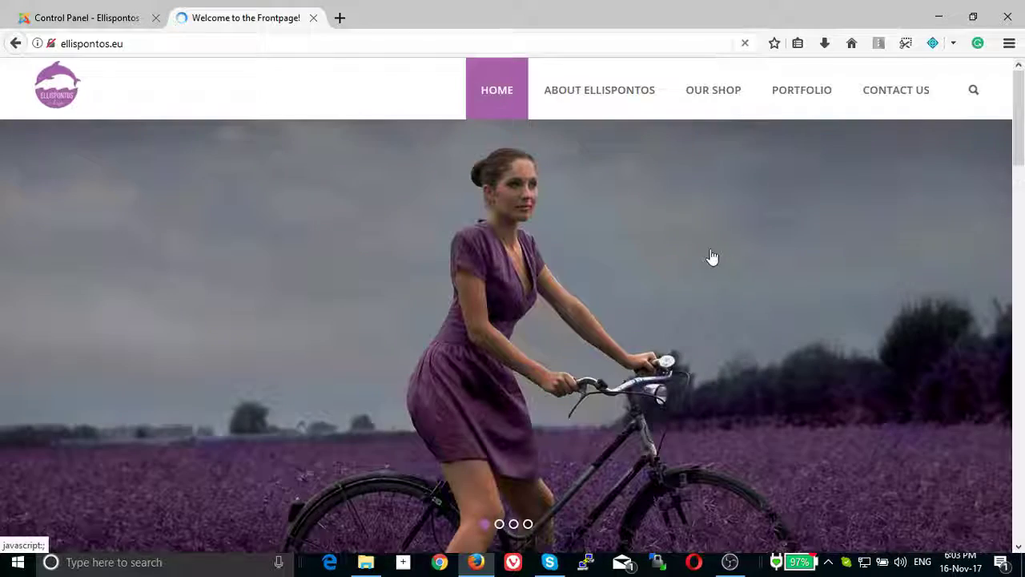
Scroll the Ellispontos homepage's category and blog sections to the footer, then return to the Control Panel
scroll(352, 250, "down", 2)
scroll(352, 251, "down", 5)
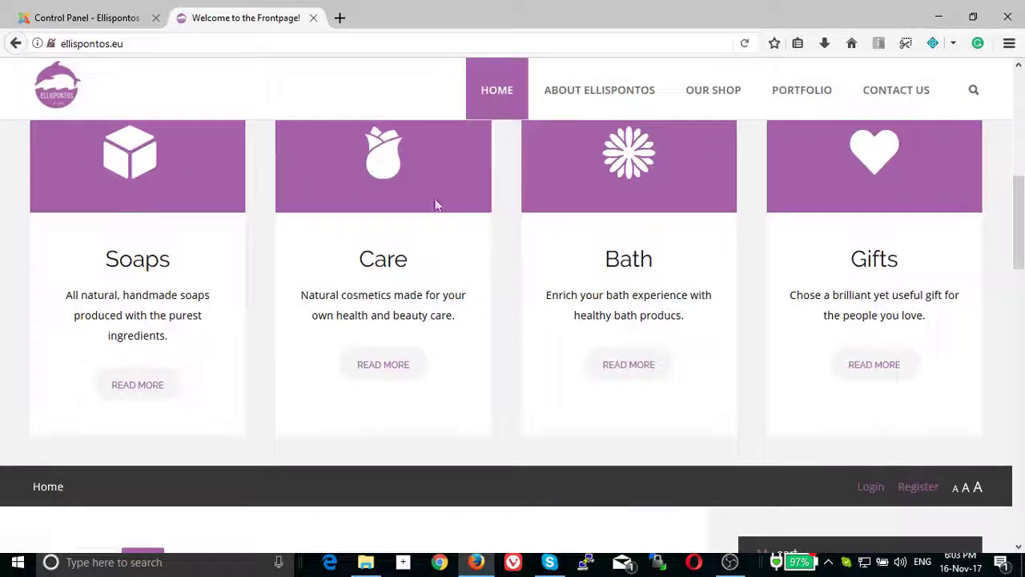
scroll(803, 280, "down", 3)
scroll(803, 280, "down", 2)
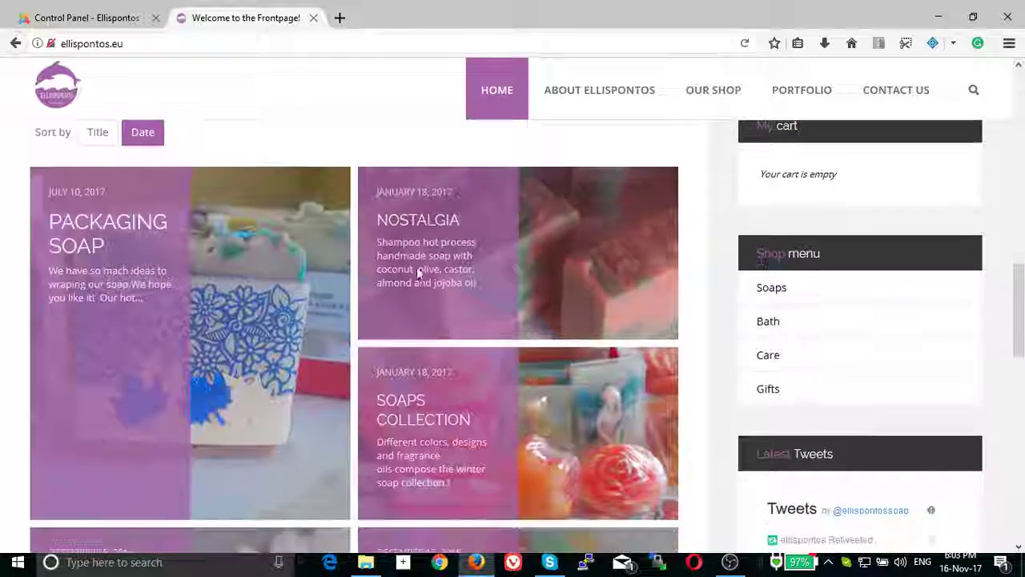
scroll(545, 281, "down", 1)
scroll(720, 296, "down", 4)
scroll(865, 306, "down", 2)
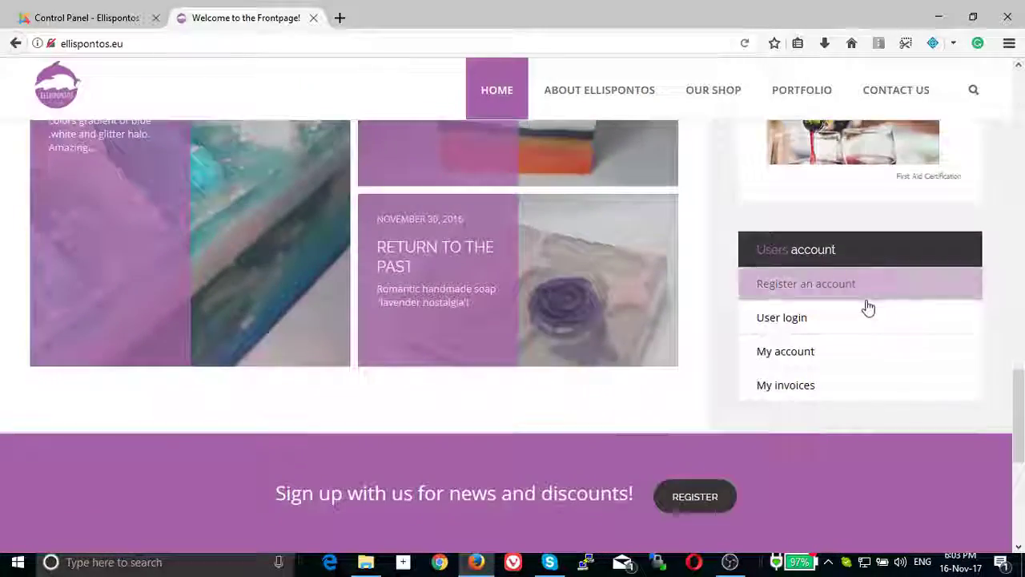
scroll(867, 310, "down", 2)
scroll(865, 304, "up", 3)
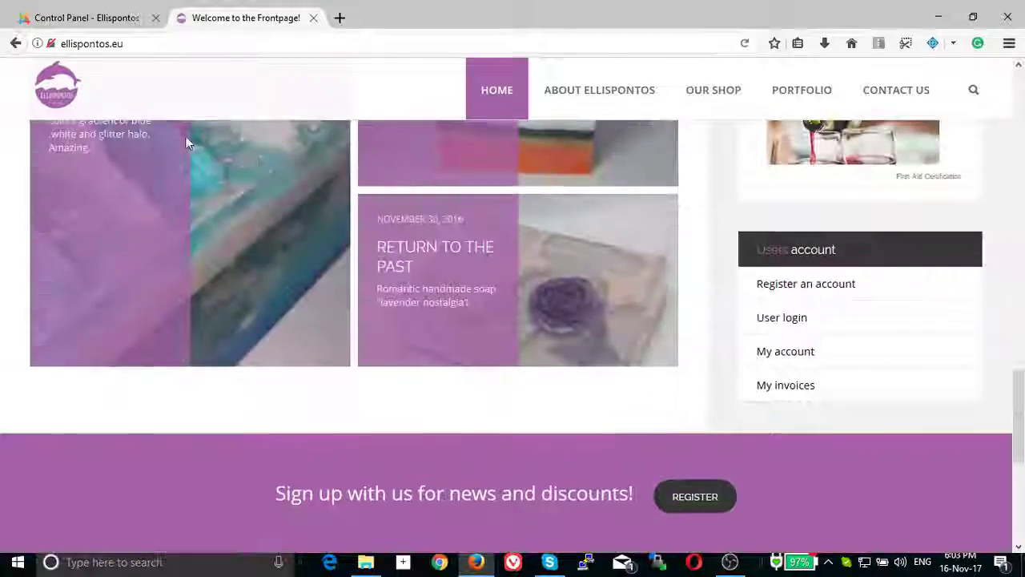
left_click(118, 11)
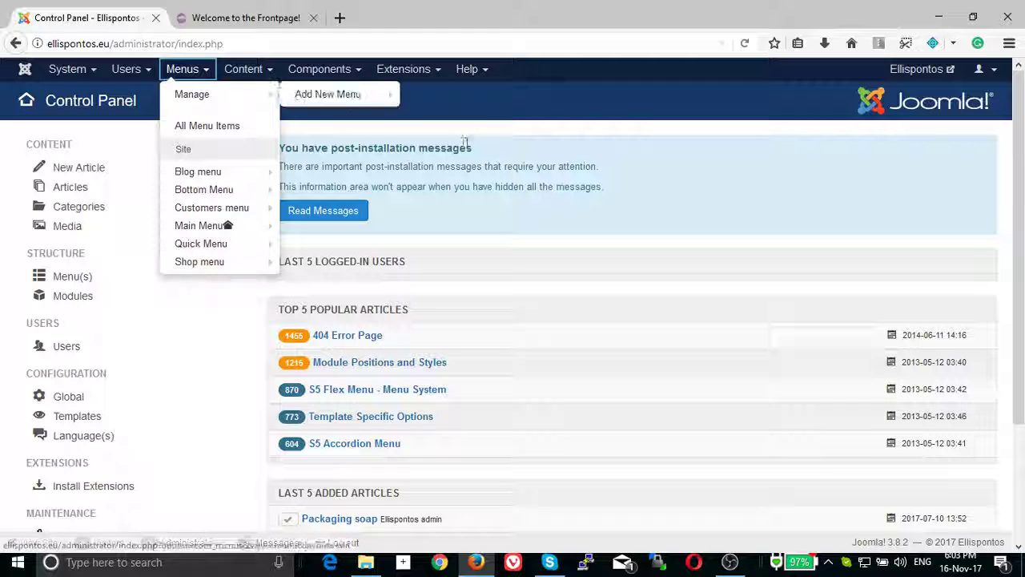
Return to the Ellispontos homepage and drag back up to its top slideshow banner
left_click(284, 24)
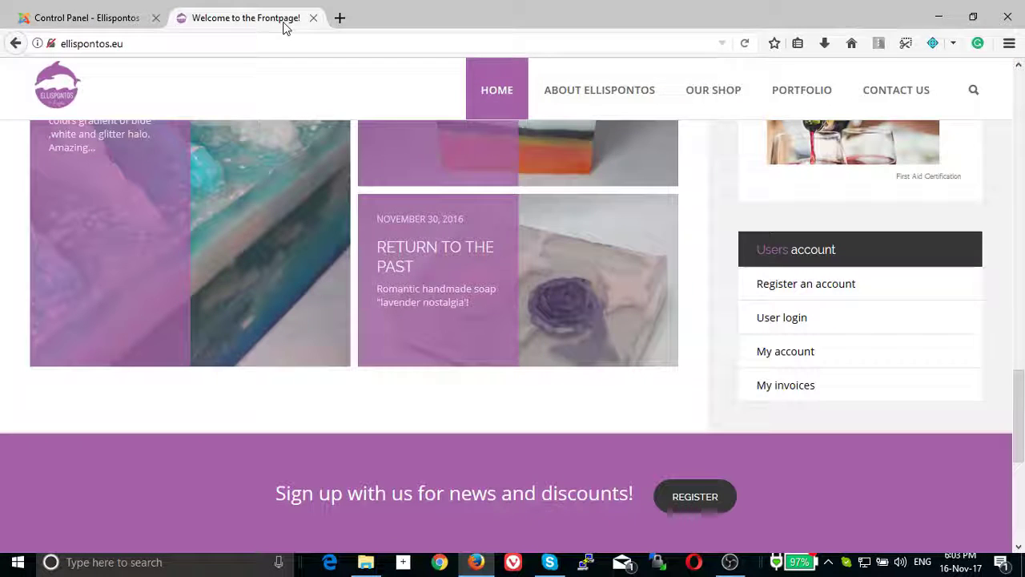
left_click(134, 24)
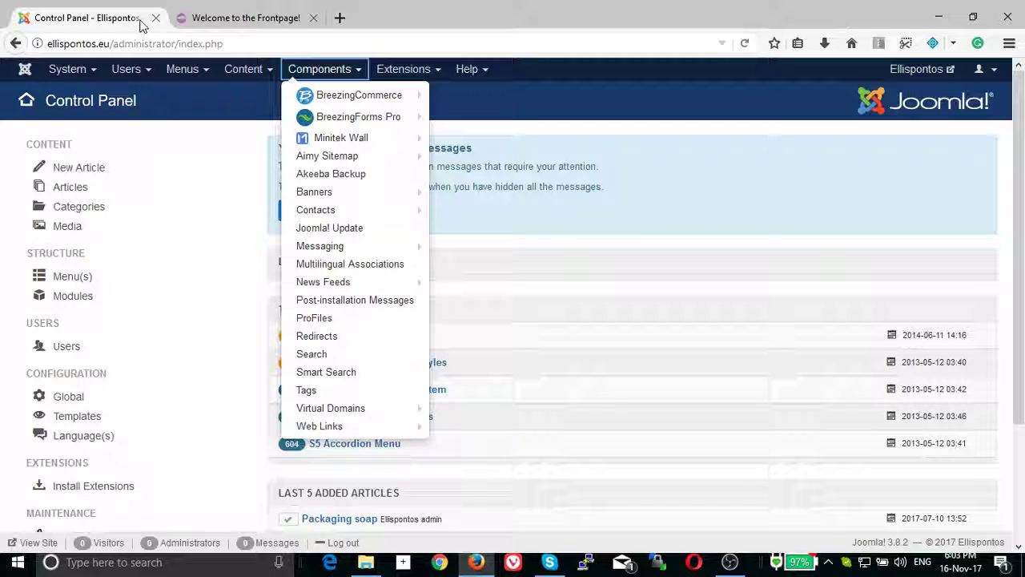
left_click(233, 23)
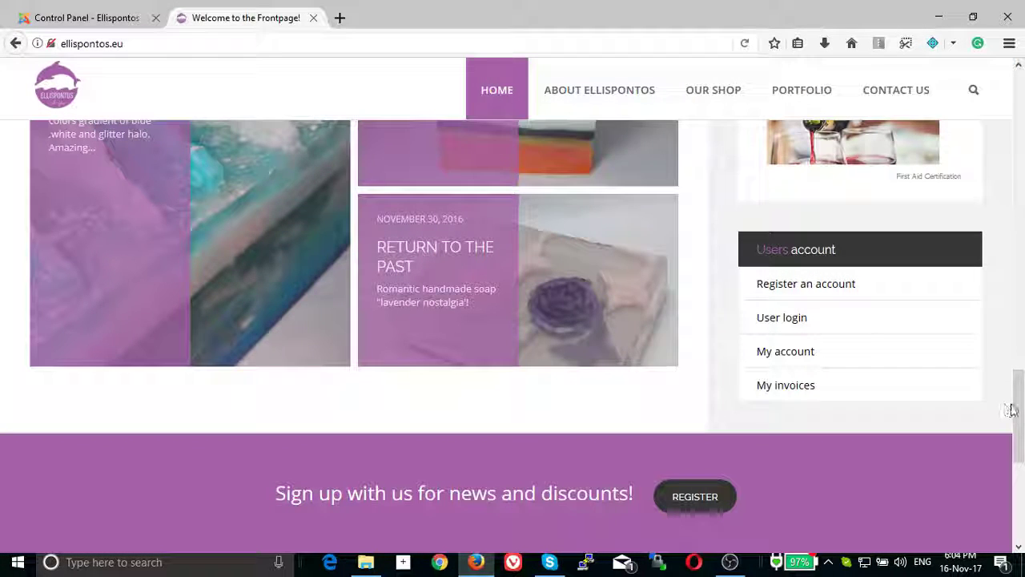
left_click_drag(1014, 404, 1019, 118)
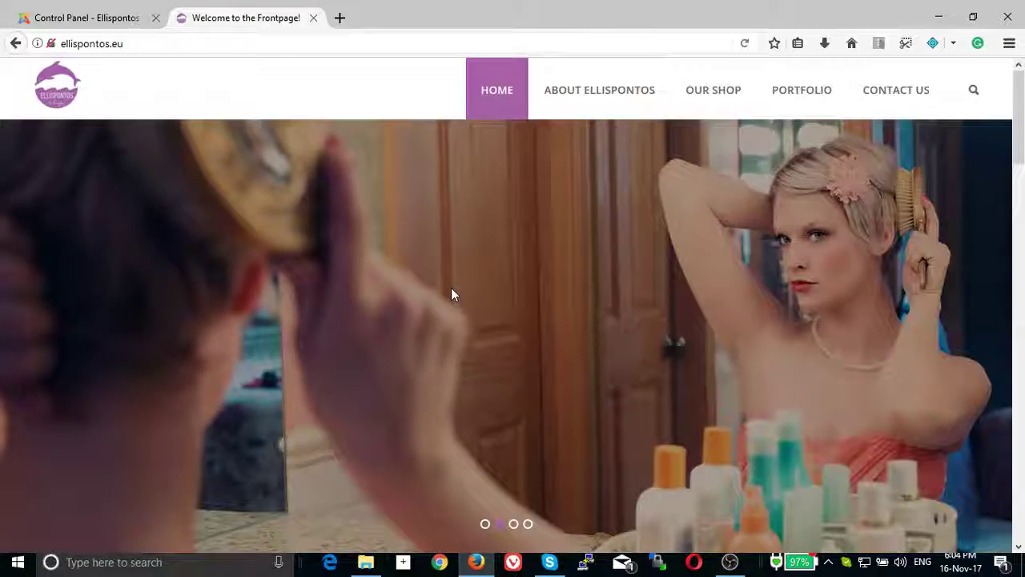
Back on the Control Panel, browse the Menus, Content, Components and System menus, closing System
scroll(453, 294, "down", 3)
scroll(452, 294, "down", 3)
left_click(88, 17)
left_click(183, 69)
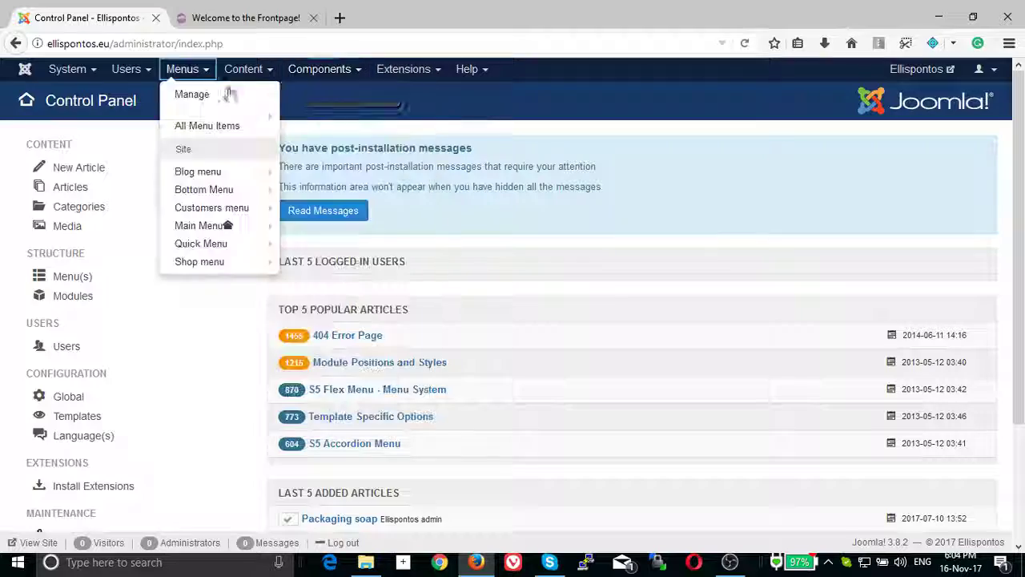
left_click(263, 72)
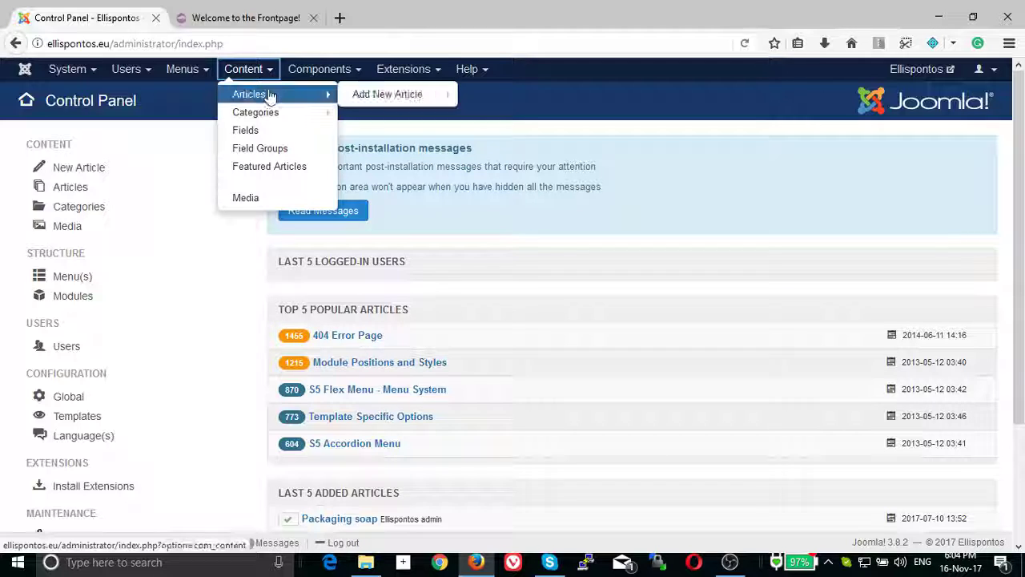
left_click(318, 71)
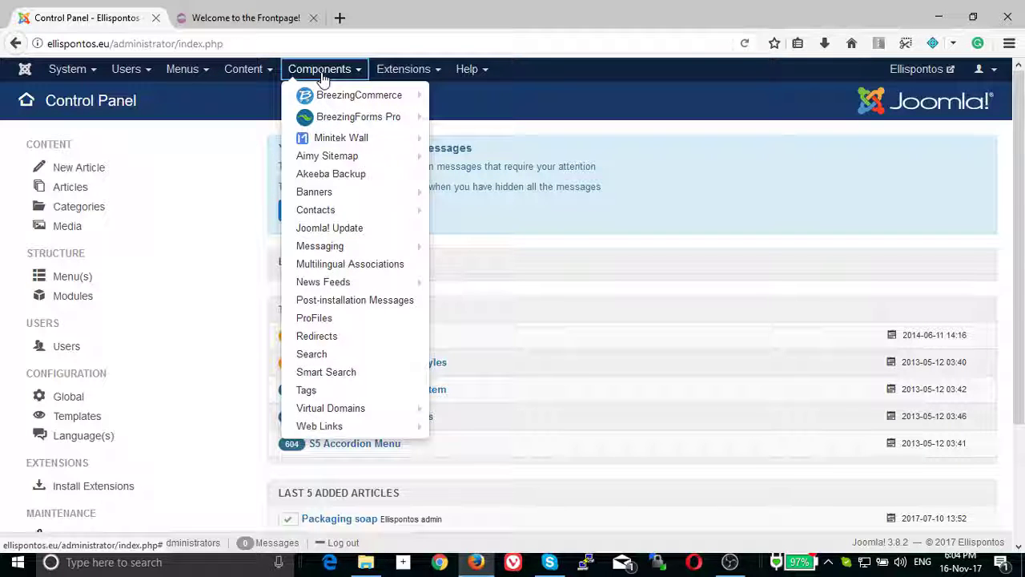
left_click(71, 70)
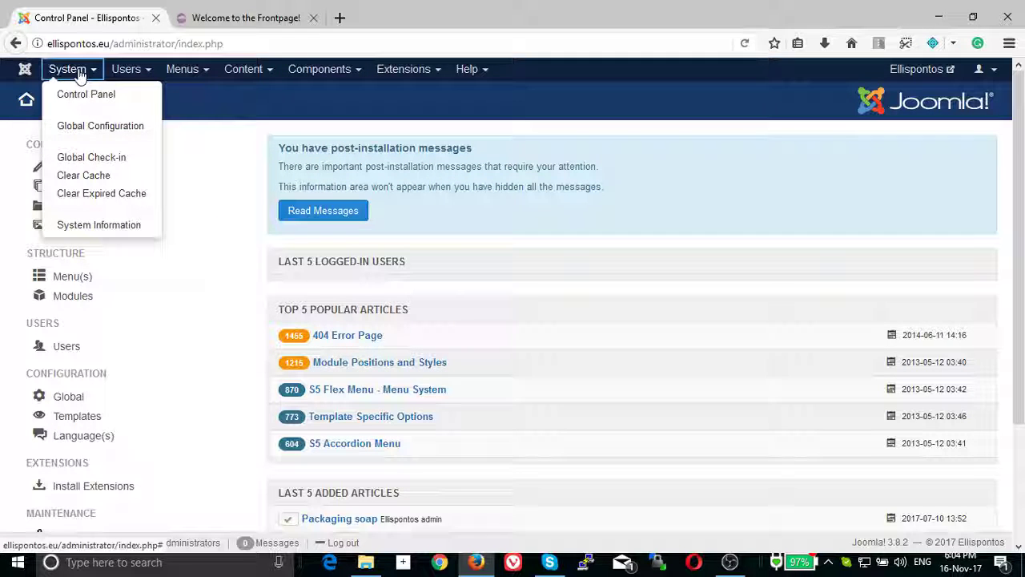
left_click(78, 74)
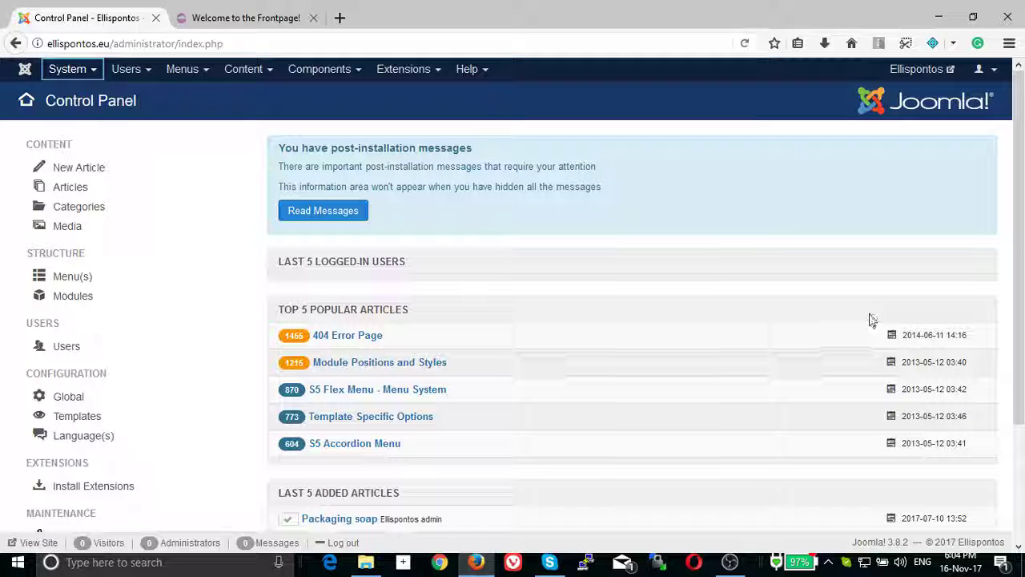